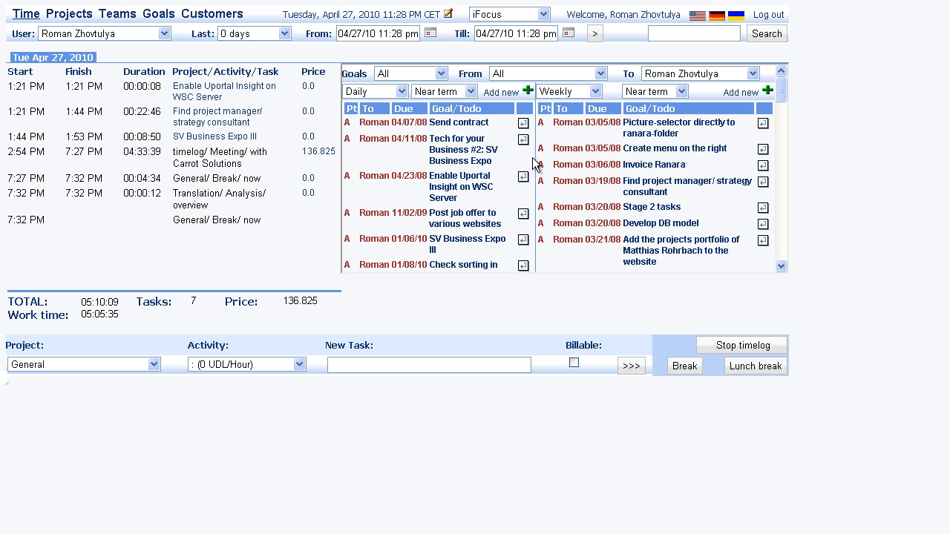
Step: Switch the first goal list to the Weekly and then the Monthly time frame, and set the second list to Monthly
click(388, 92)
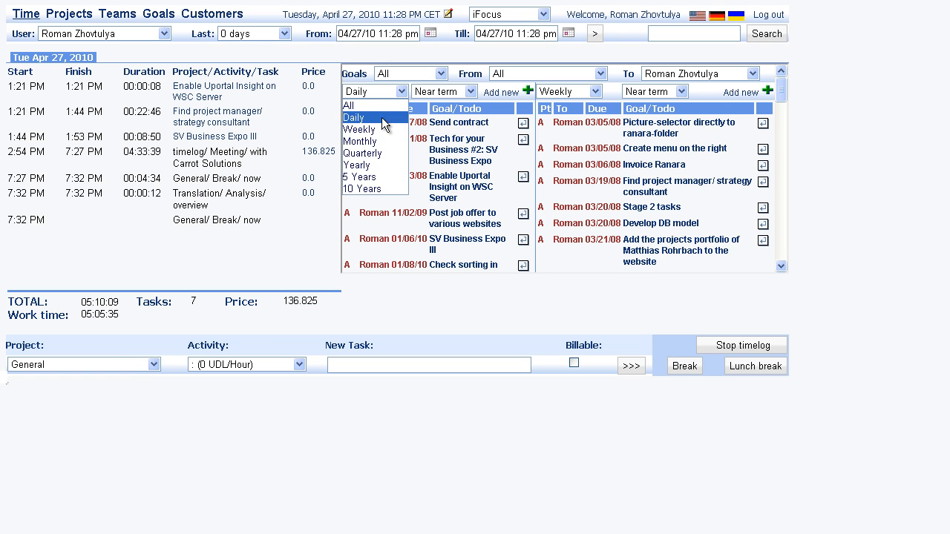
click(381, 129)
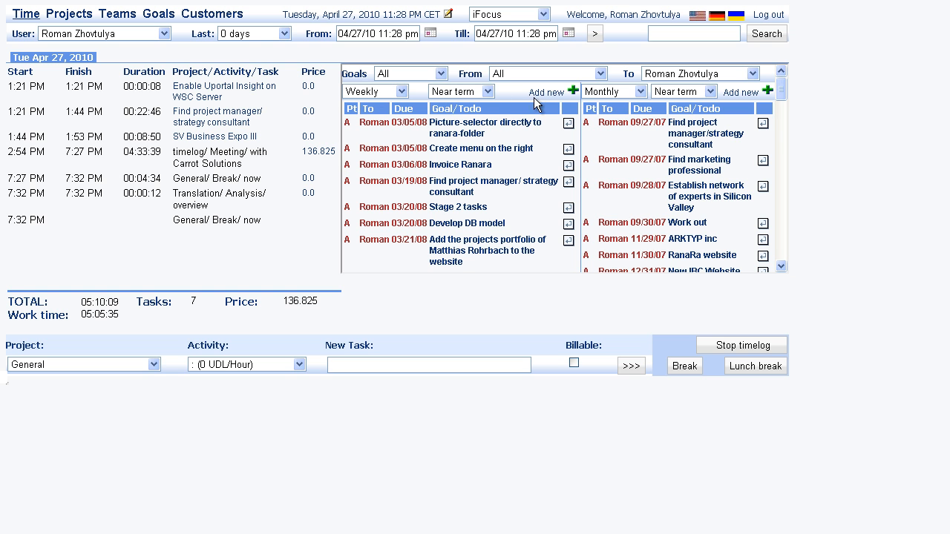
click(401, 92)
click(393, 142)
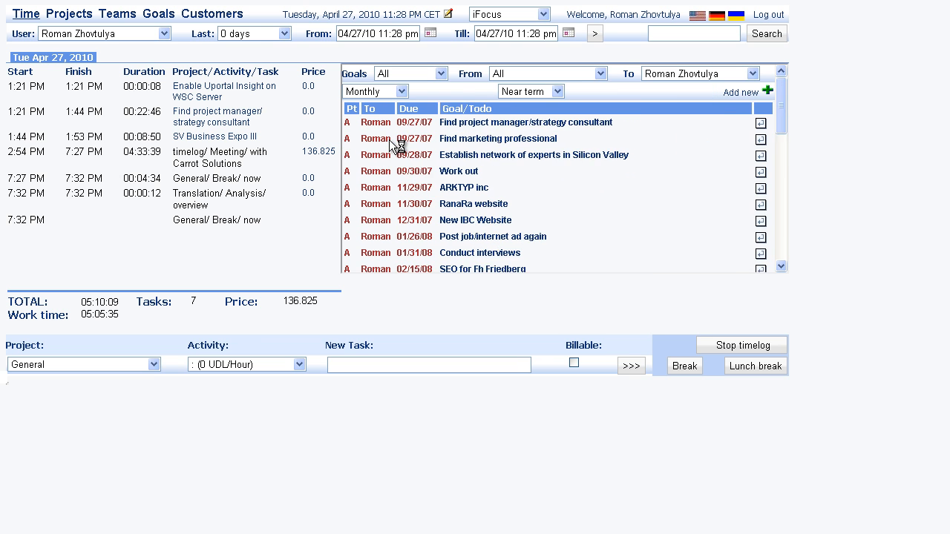
click(585, 91)
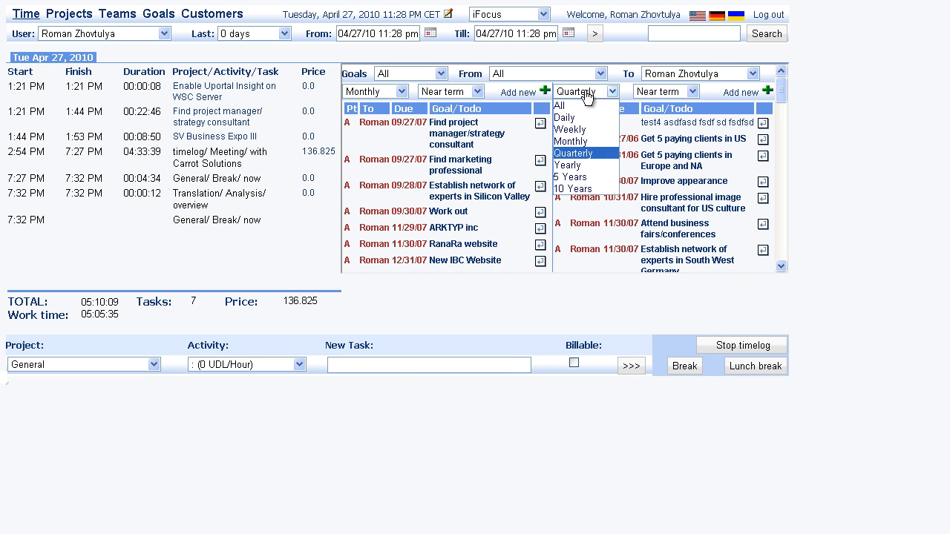
click(580, 141)
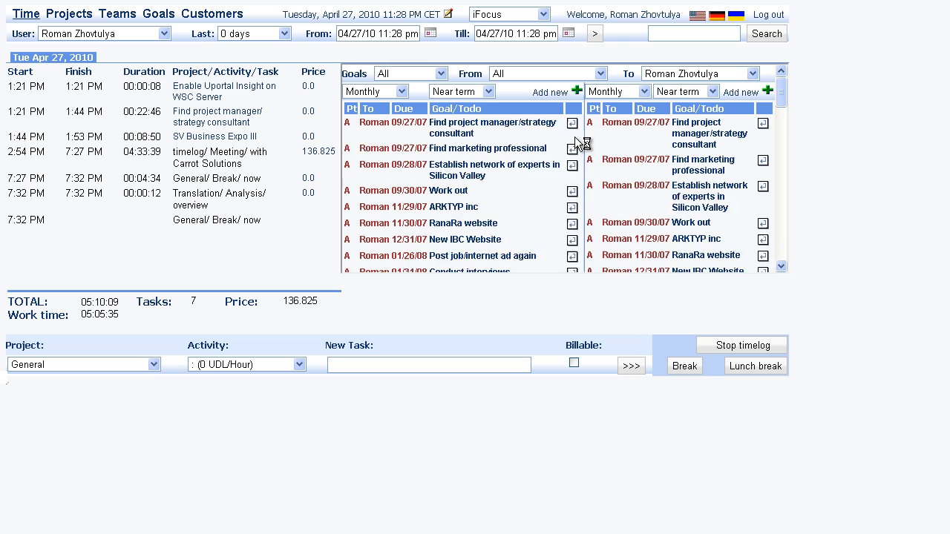
Step: Filter the first monthly goal list to Completed goals, then return it to Near term
click(448, 95)
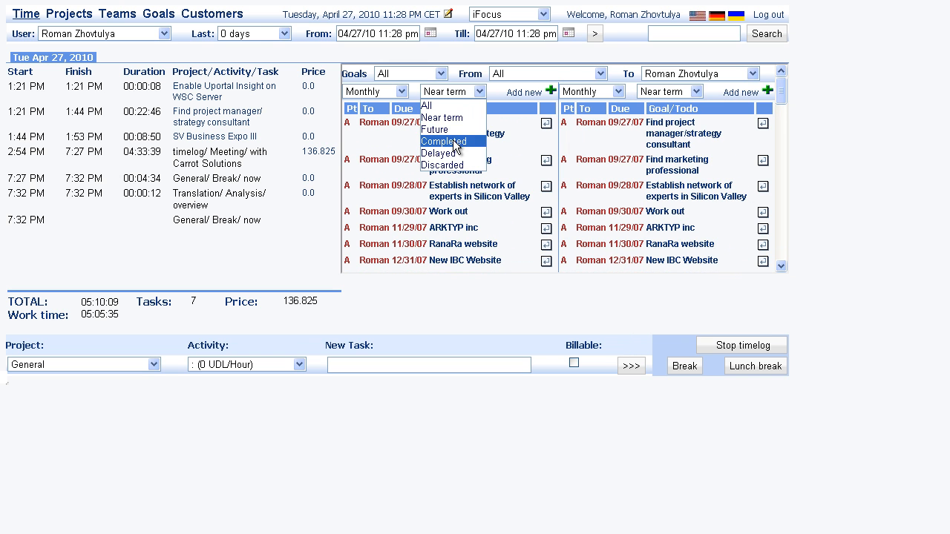
click(456, 143)
click(458, 95)
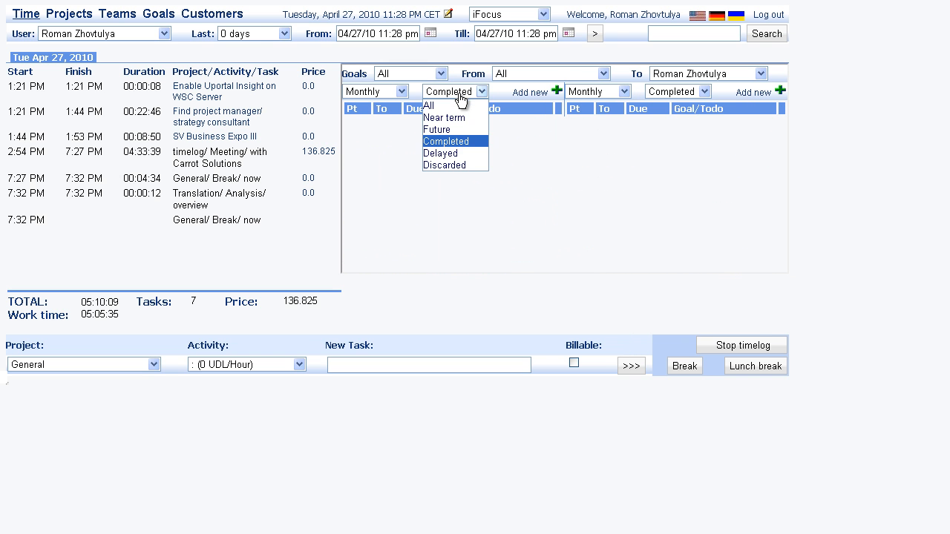
click(455, 117)
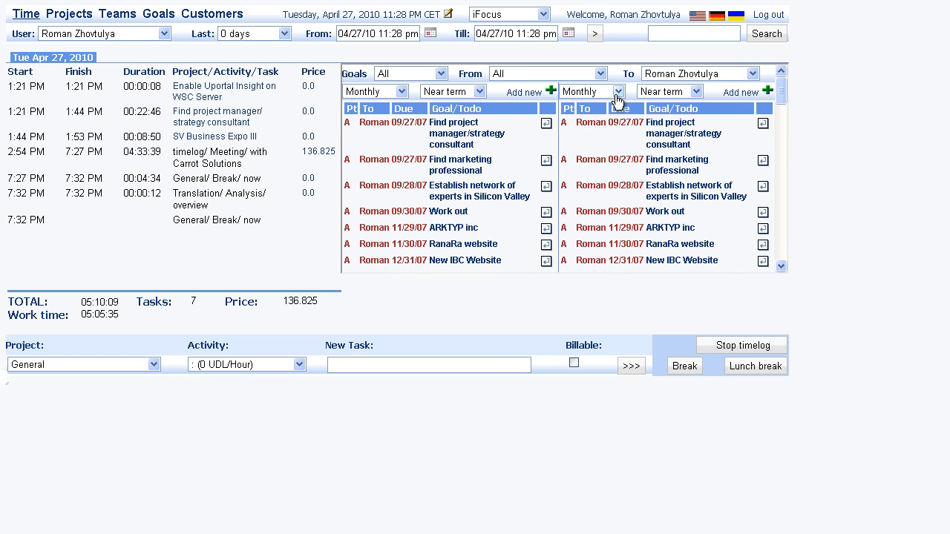
Step: Filter the second monthly goal list to Delayed goals and then to Discarded goals
click(670, 95)
click(674, 153)
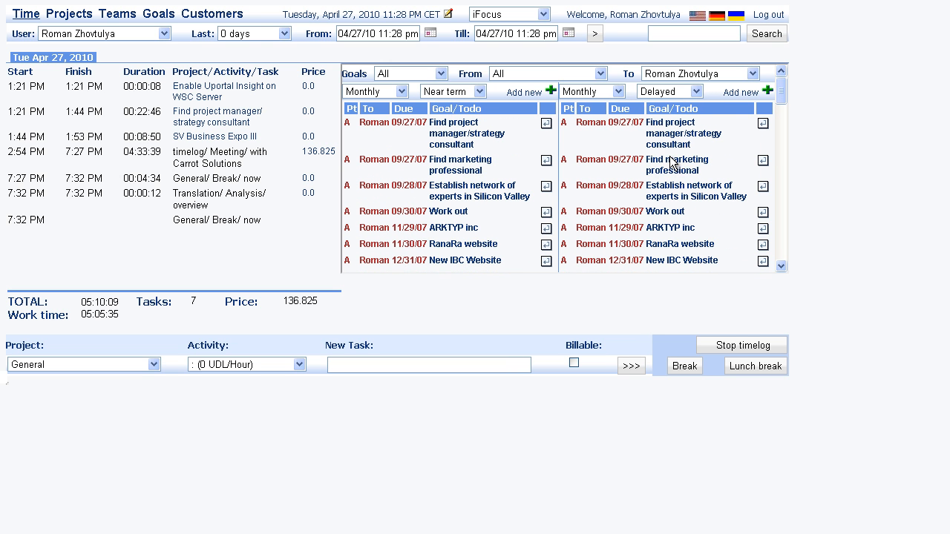
click(685, 97)
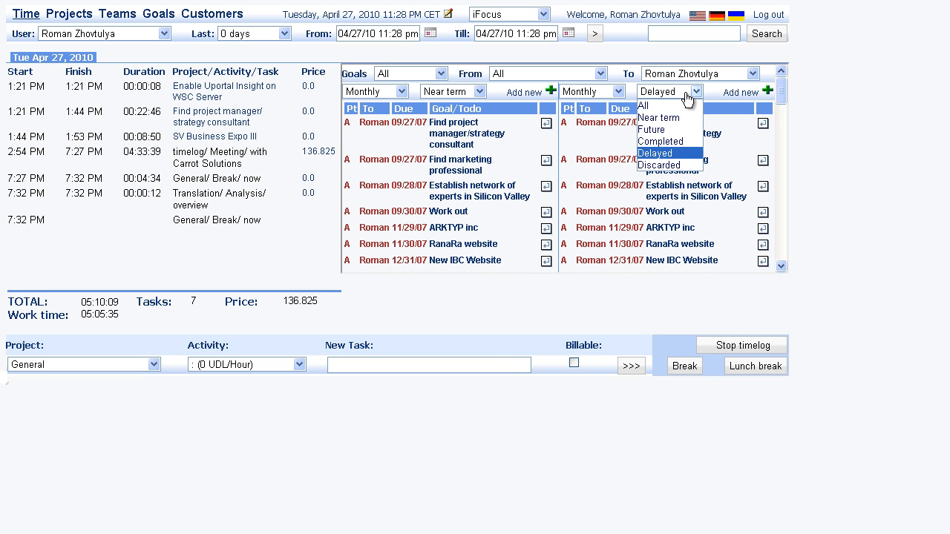
click(667, 165)
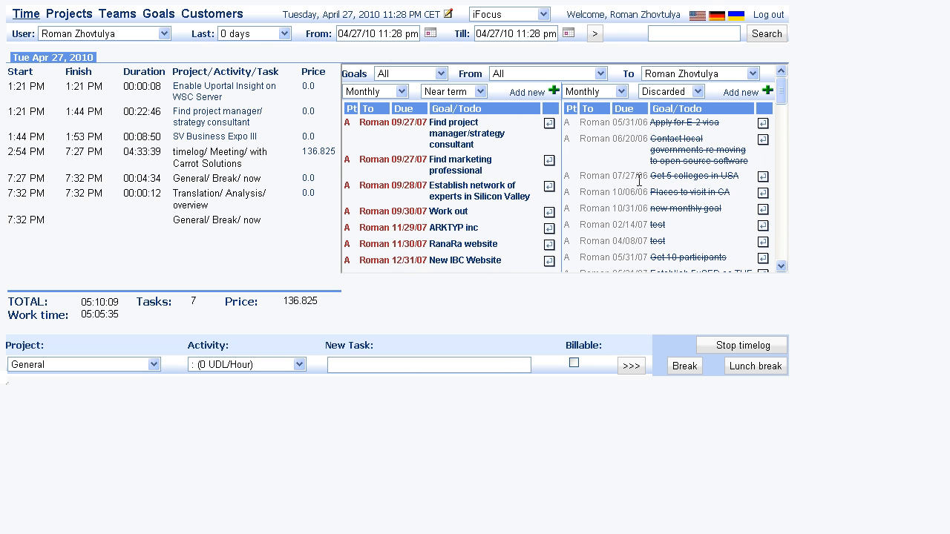
Step: Show the goals delegated to two other team members in turn, then restore the original recipient
click(557, 81)
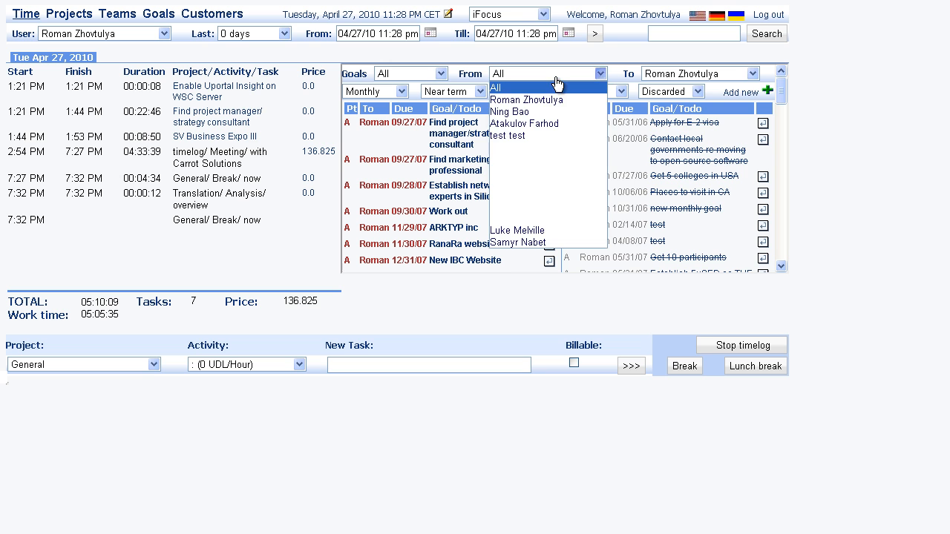
click(670, 74)
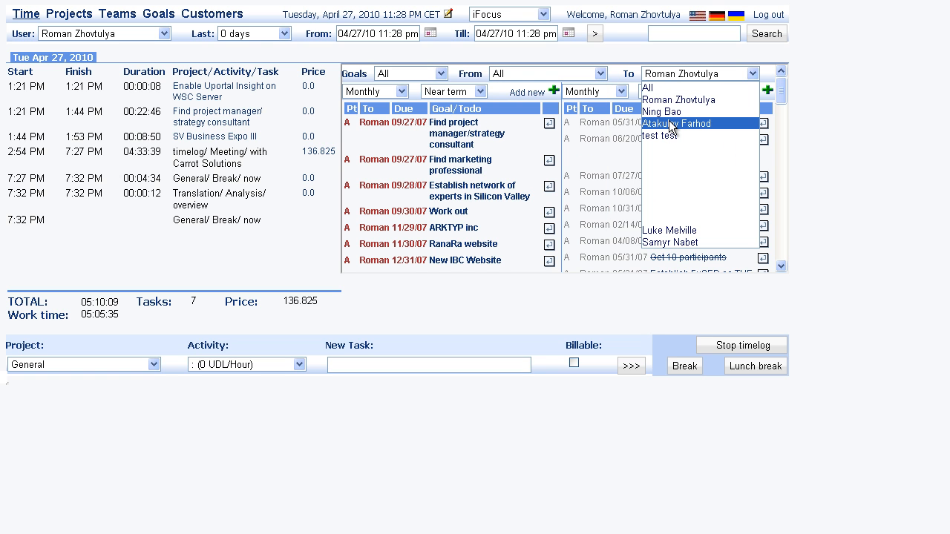
click(698, 241)
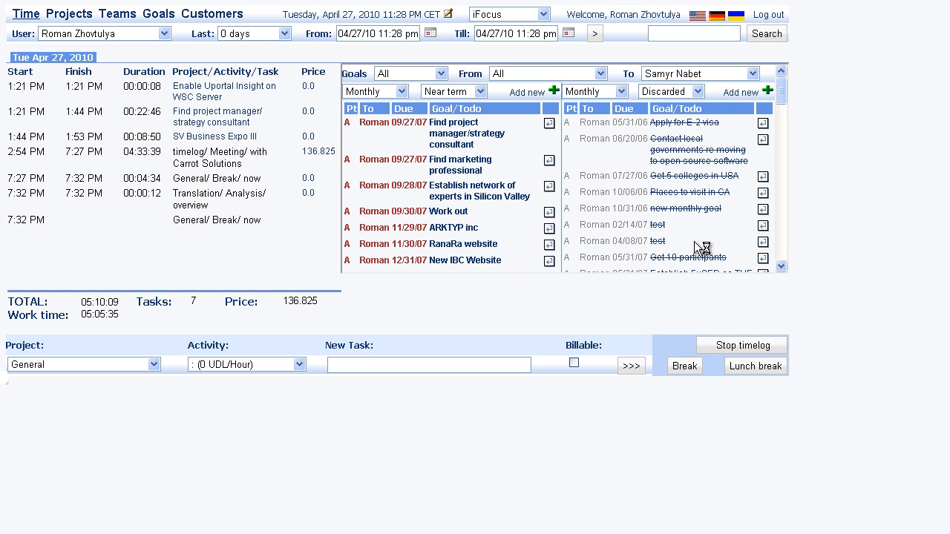
click(676, 74)
click(699, 226)
click(694, 75)
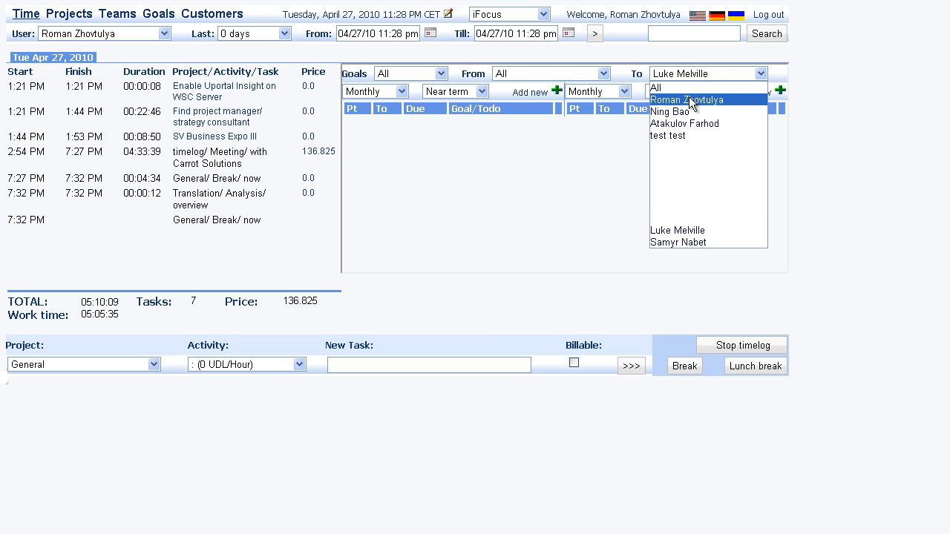
click(688, 97)
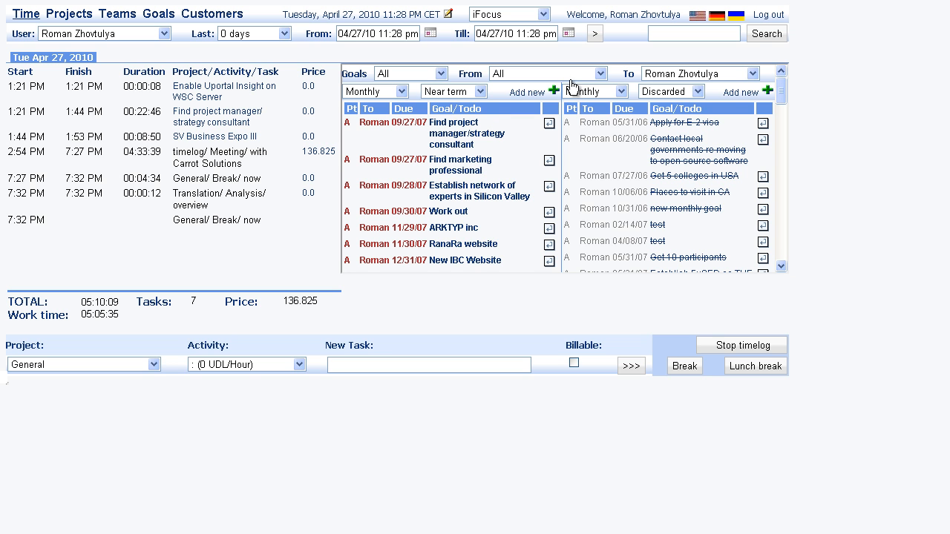
Step: Limit the goals to the Corporate type and set the first list to Weekly Completed goals
click(423, 74)
click(412, 182)
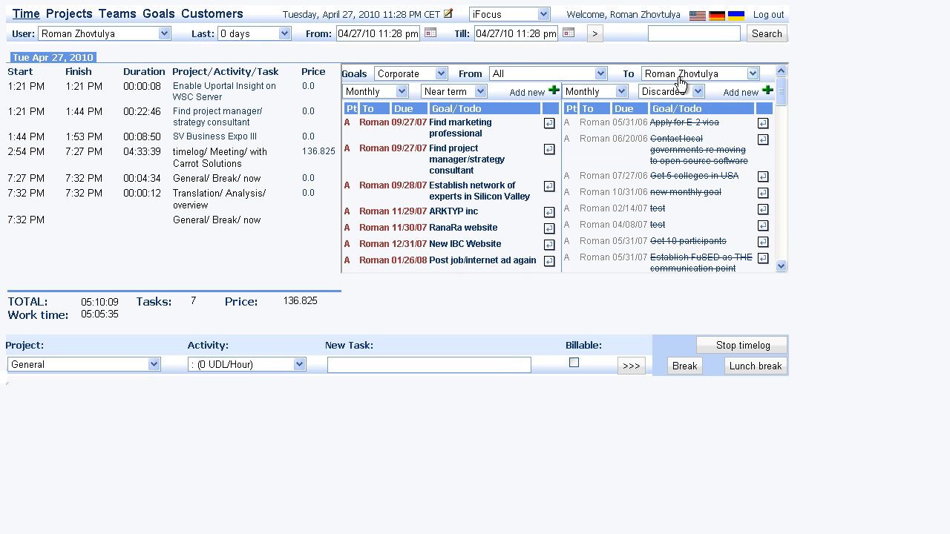
click(380, 92)
click(370, 128)
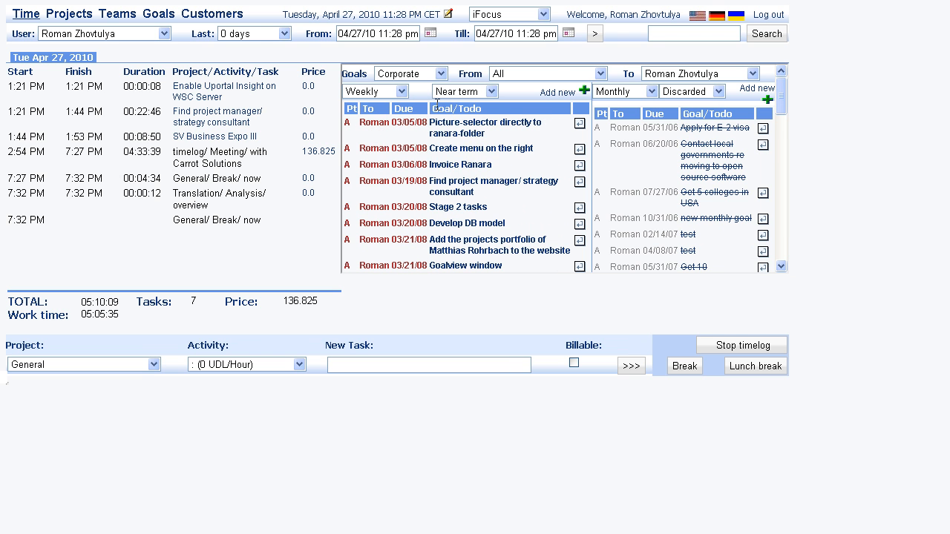
click(489, 92)
click(469, 141)
Step: Set the second goal list to Weekly Delayed goals and look through its entries
click(610, 94)
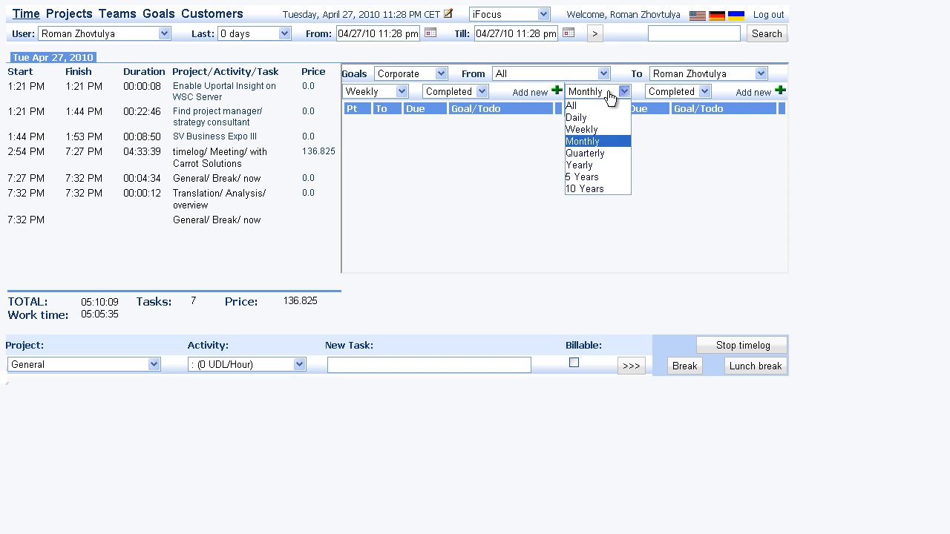
click(592, 130)
click(675, 92)
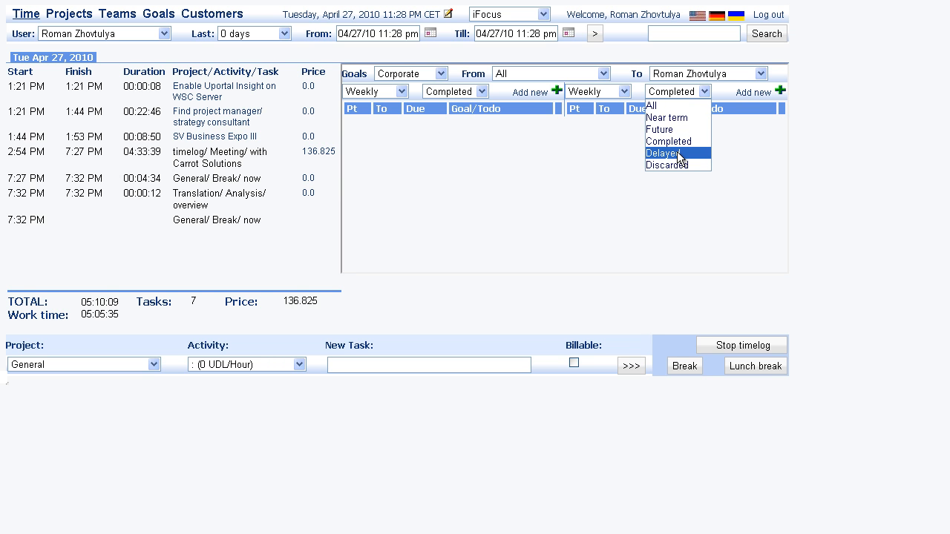
click(679, 153)
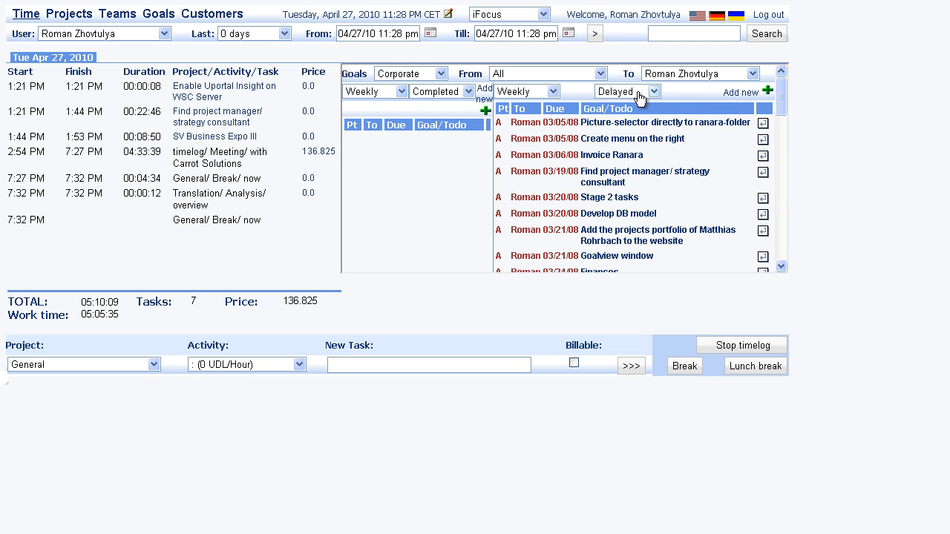
scroll(708, 230, down, 3)
scroll(705, 226, up, 5)
drag(778, 115, 775, 46)
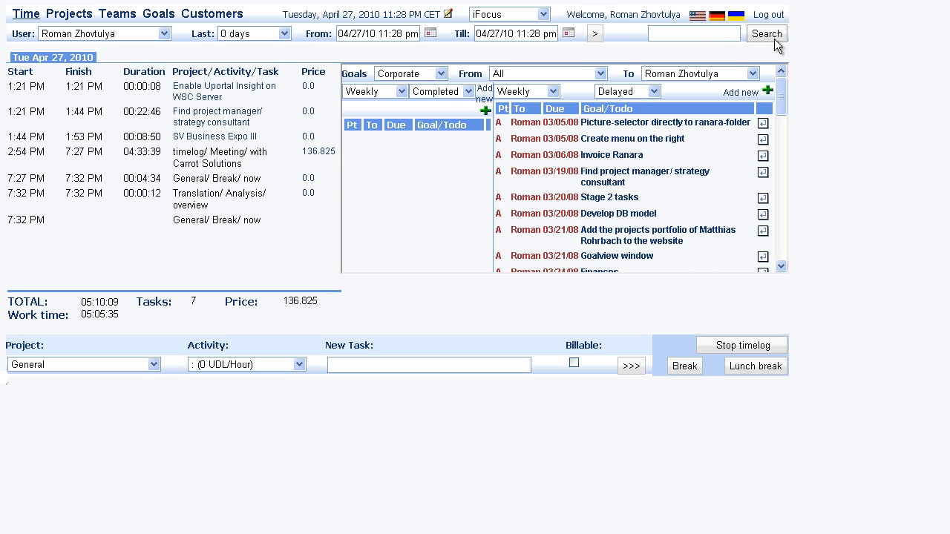
Step: Filter the first weekly goal list to Delayed goals and the second weekly list to Discarded goals
click(382, 93)
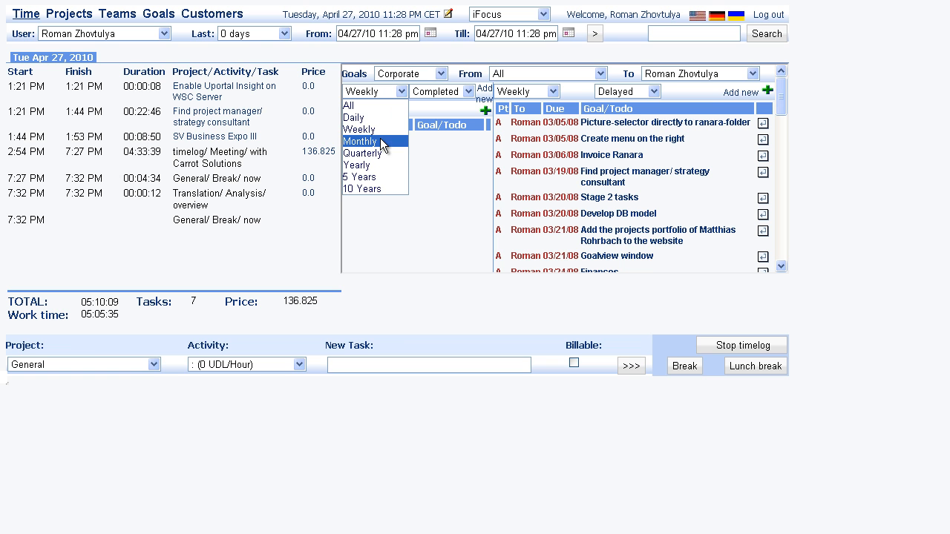
click(454, 167)
click(633, 90)
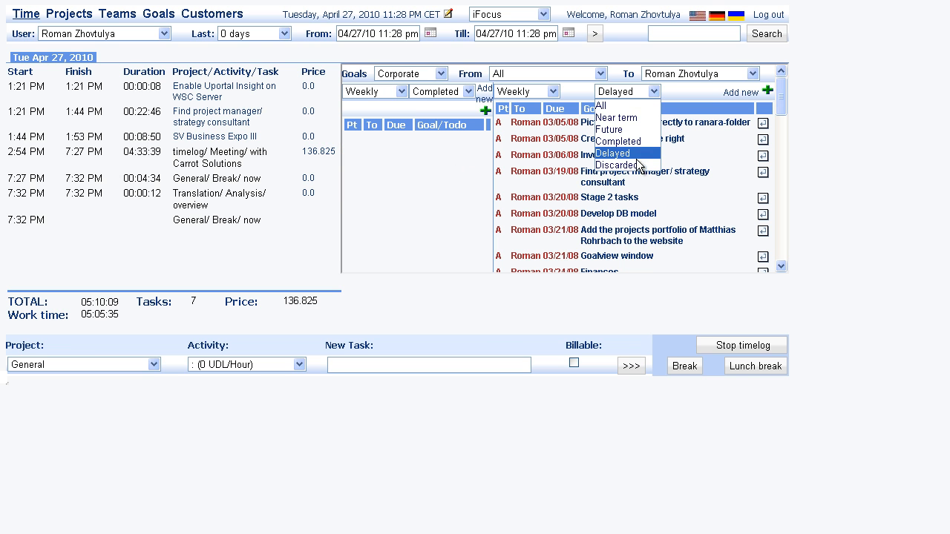
click(636, 165)
click(440, 95)
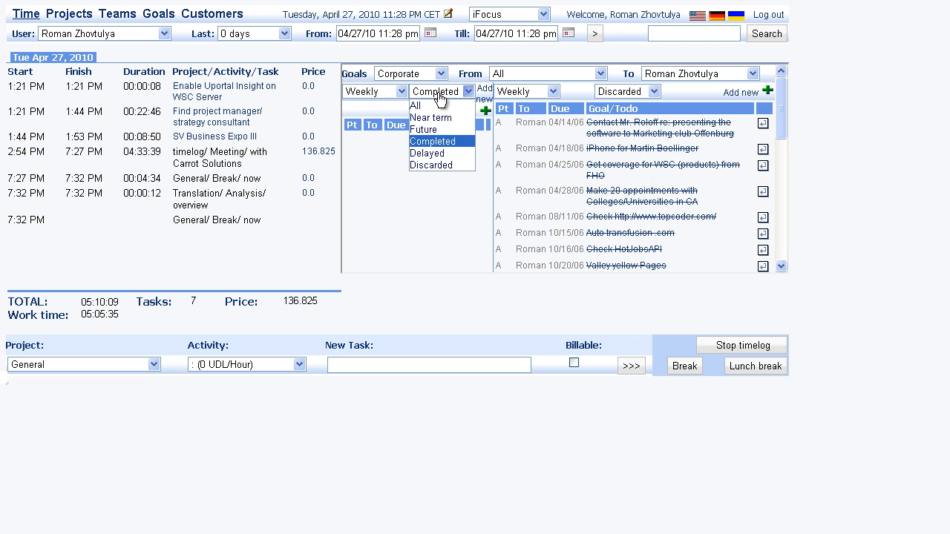
click(429, 154)
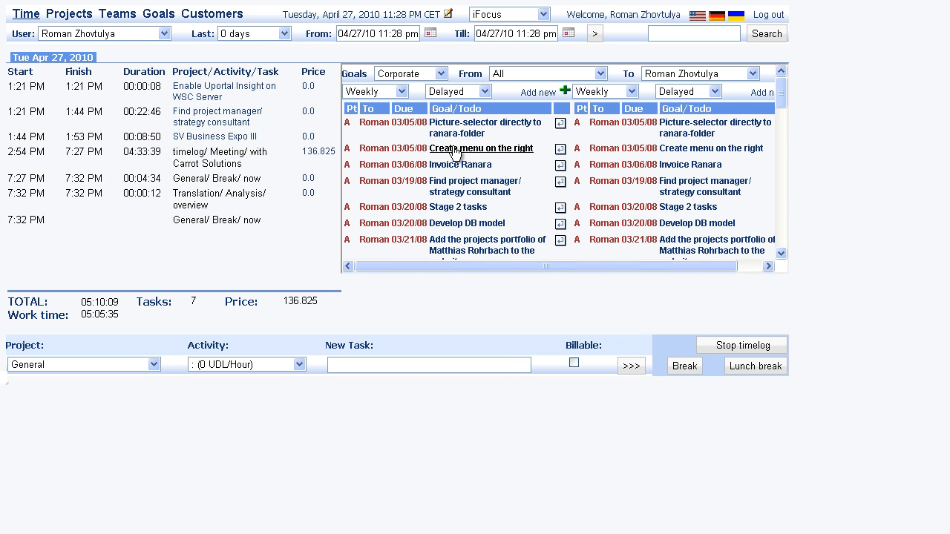
click(682, 91)
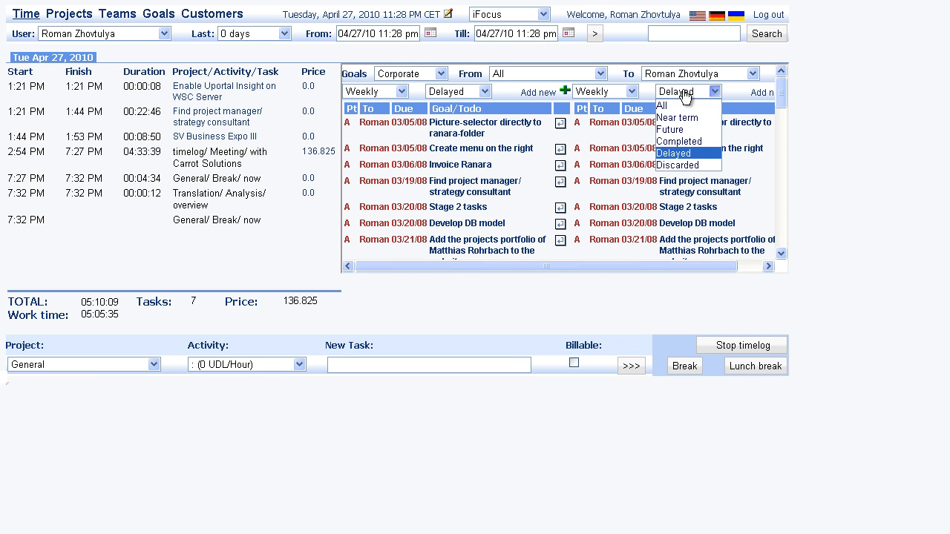
click(681, 164)
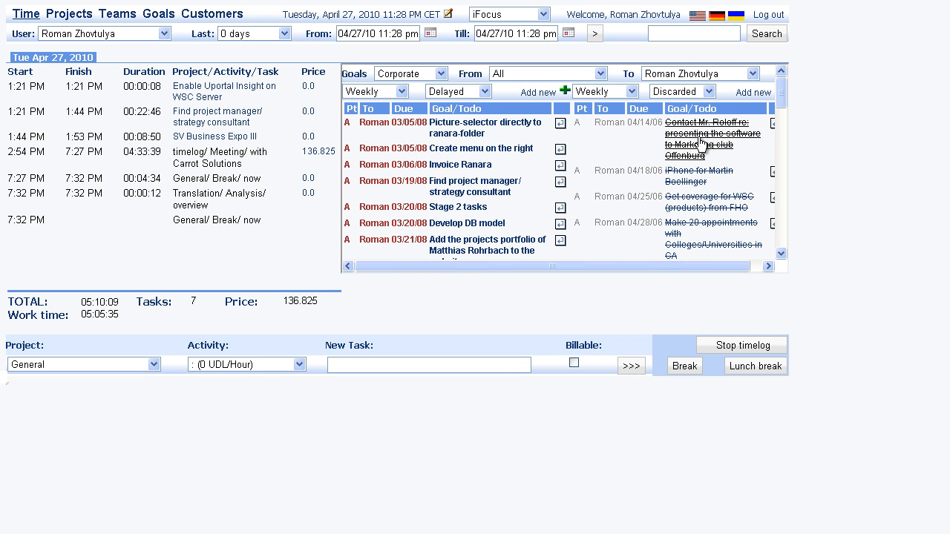
Step: Open the form for adding a goal to the first list, review its time frame options, and close it without saving
click(548, 95)
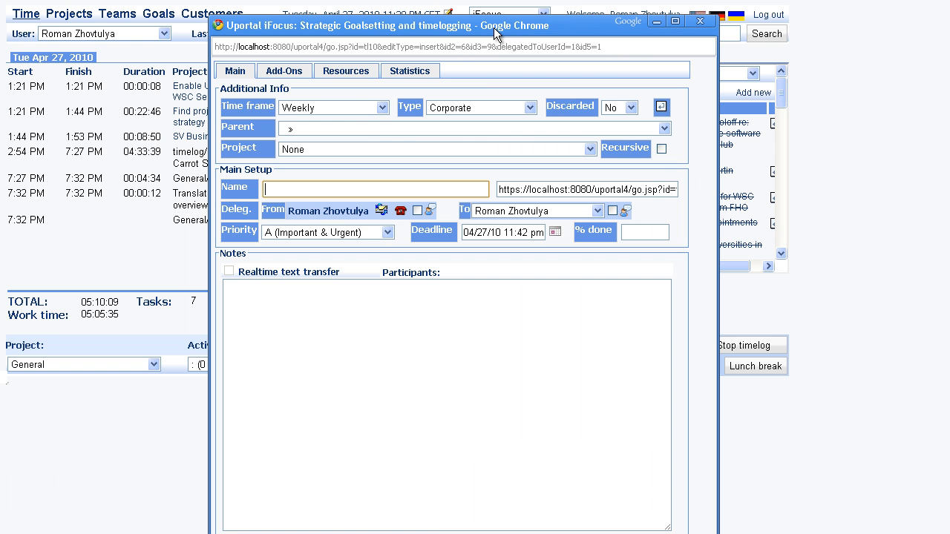
drag(501, 29, 513, 9)
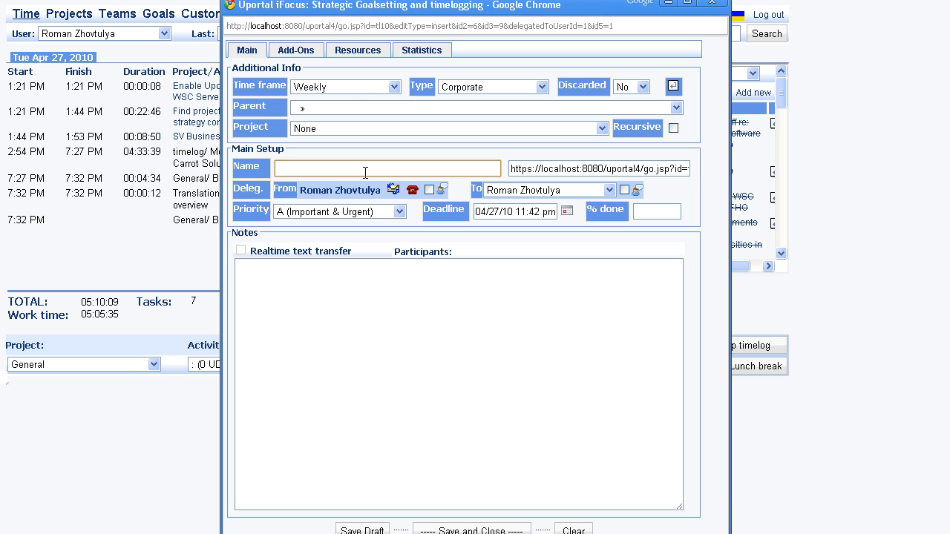
click(349, 92)
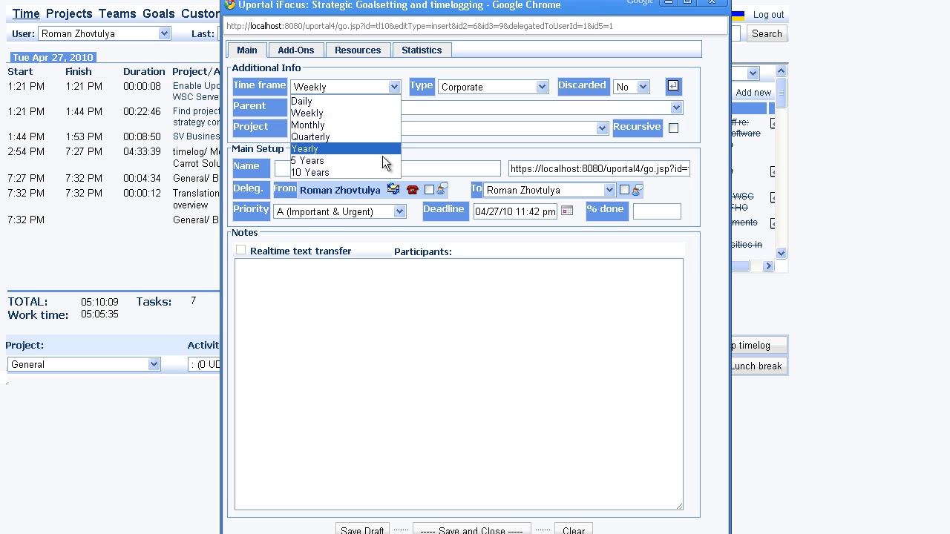
click(395, 88)
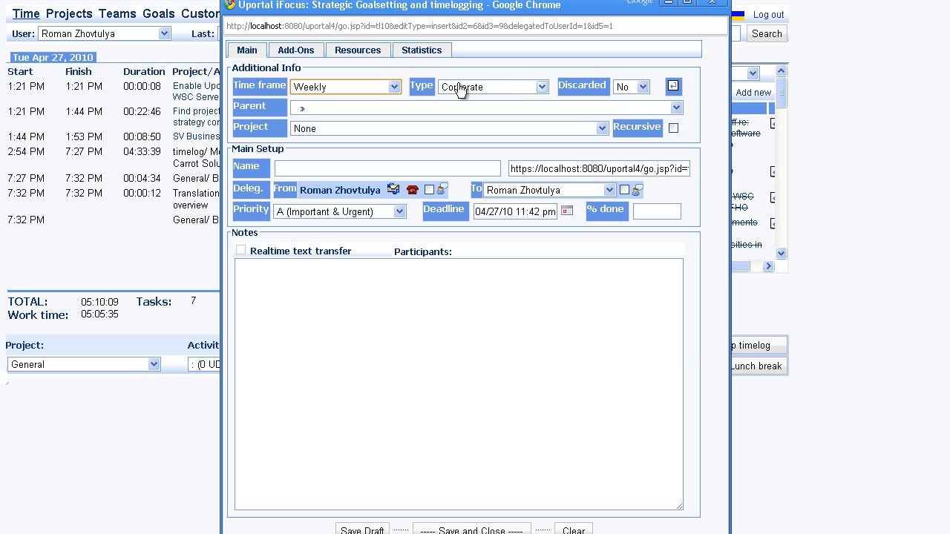
click(393, 89)
click(391, 89)
click(713, 7)
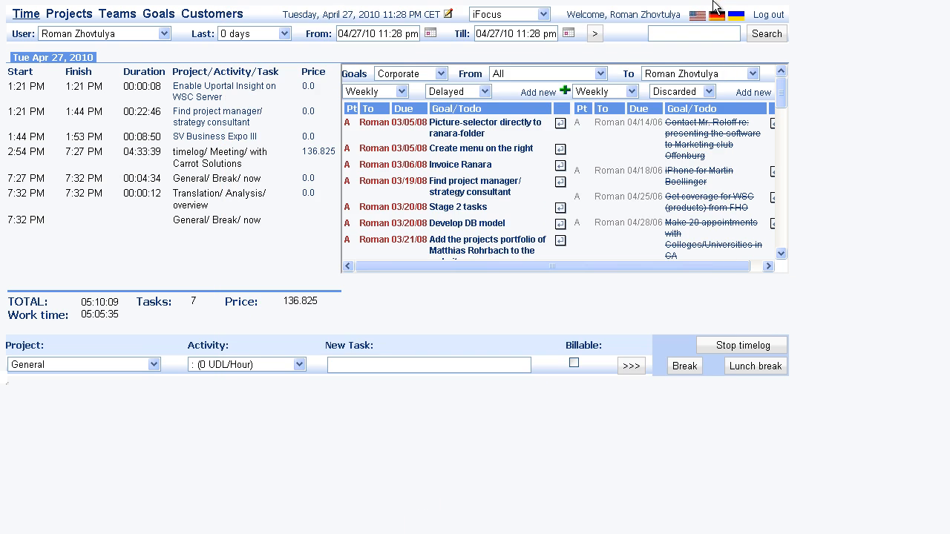
Step: Set the time frame of the first goal list to Daily
click(390, 95)
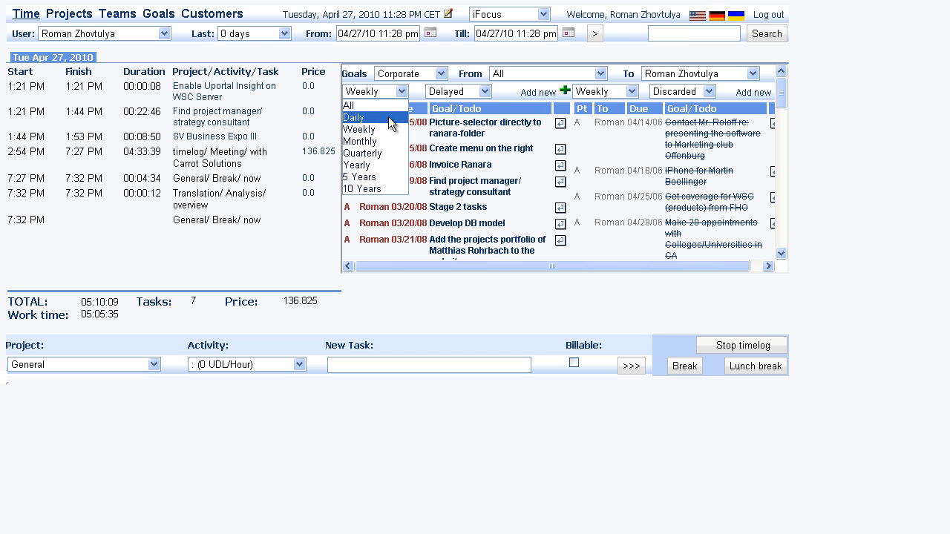
click(388, 117)
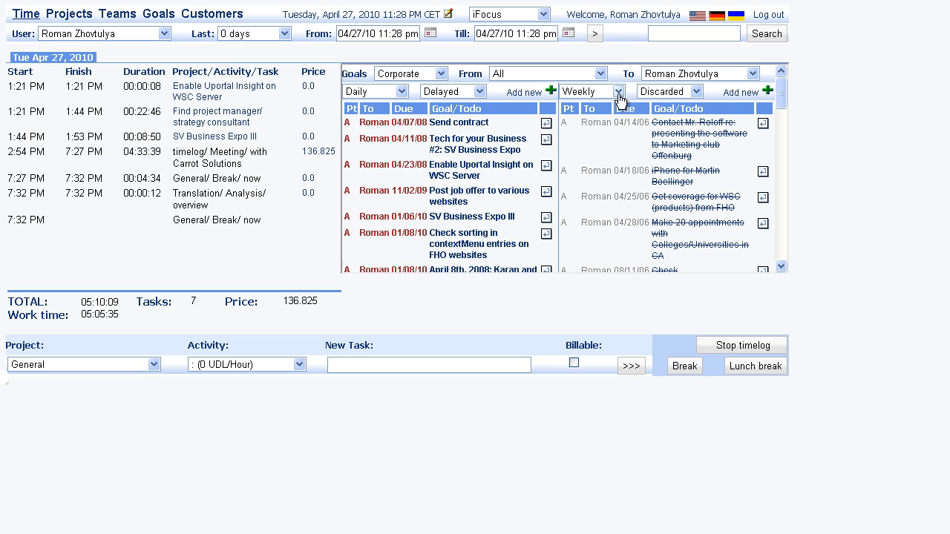
Step: Open the form for adding a goal to the weekly list and review its goal type options
click(744, 94)
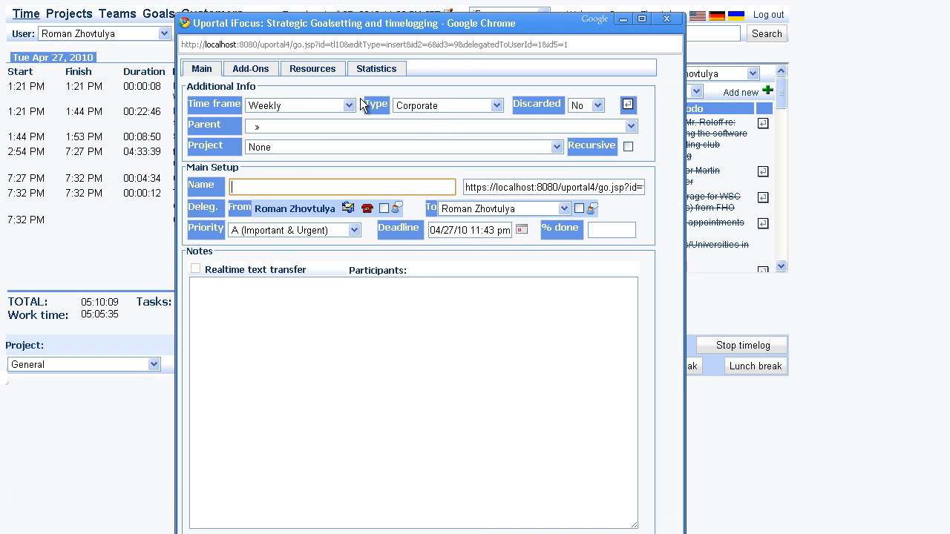
click(479, 126)
click(481, 129)
click(472, 107)
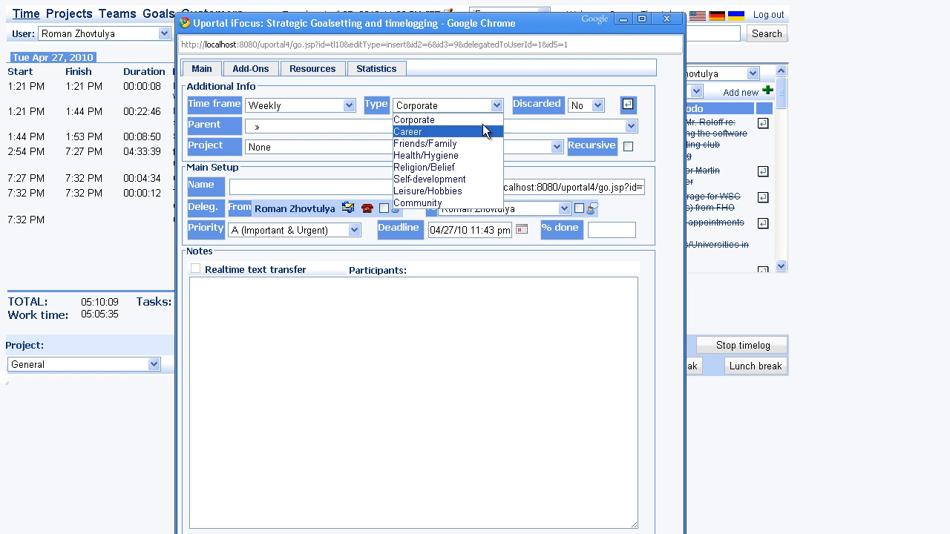
click(478, 76)
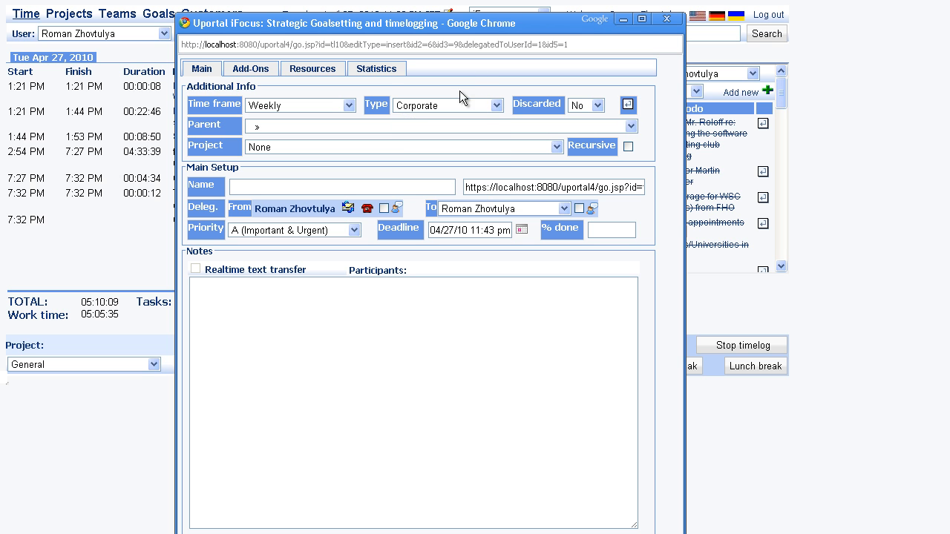
Step: Review the priority levels and the delegation recipients offered for the new goal, keeping the current selections
click(349, 231)
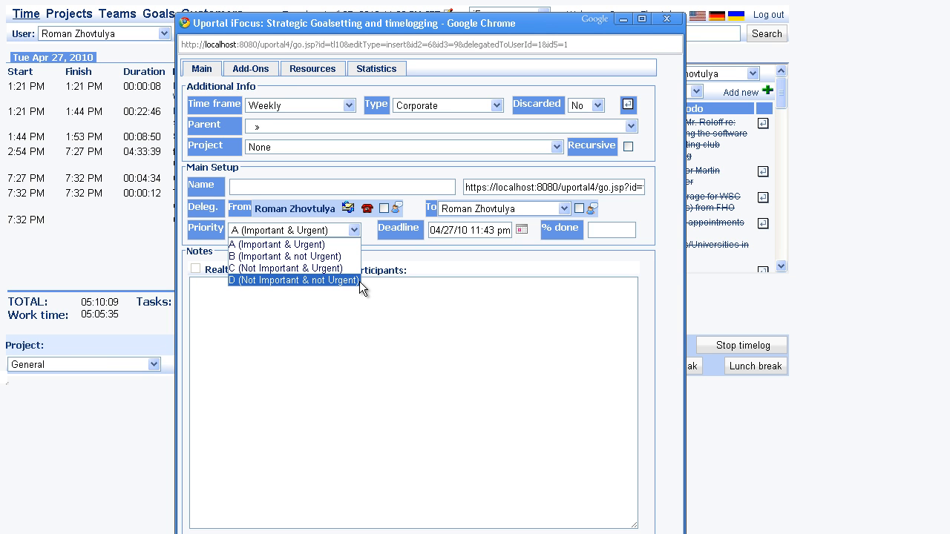
click(428, 253)
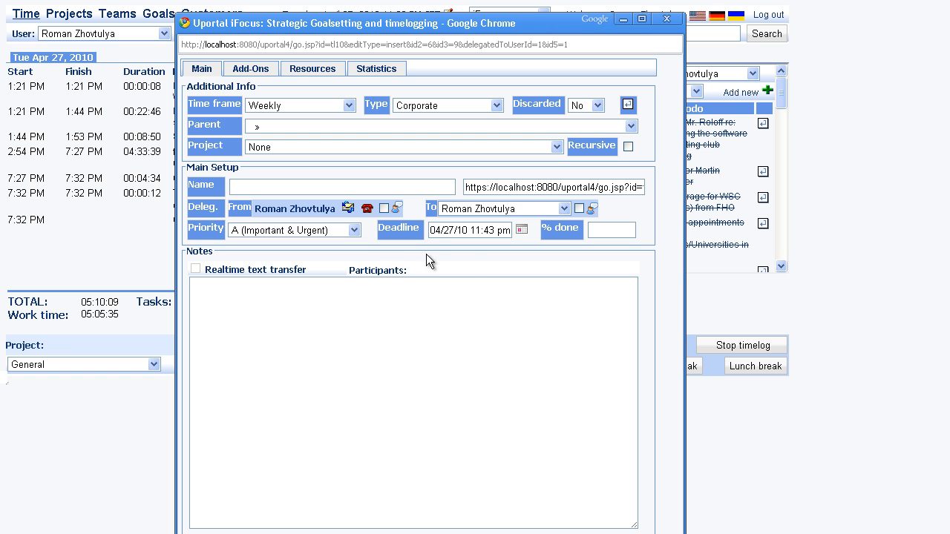
click(484, 211)
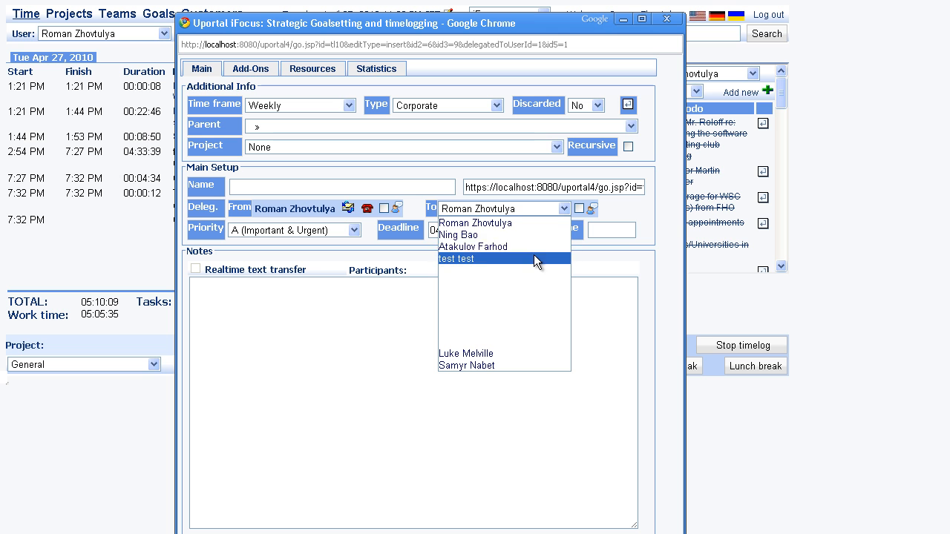
click(534, 223)
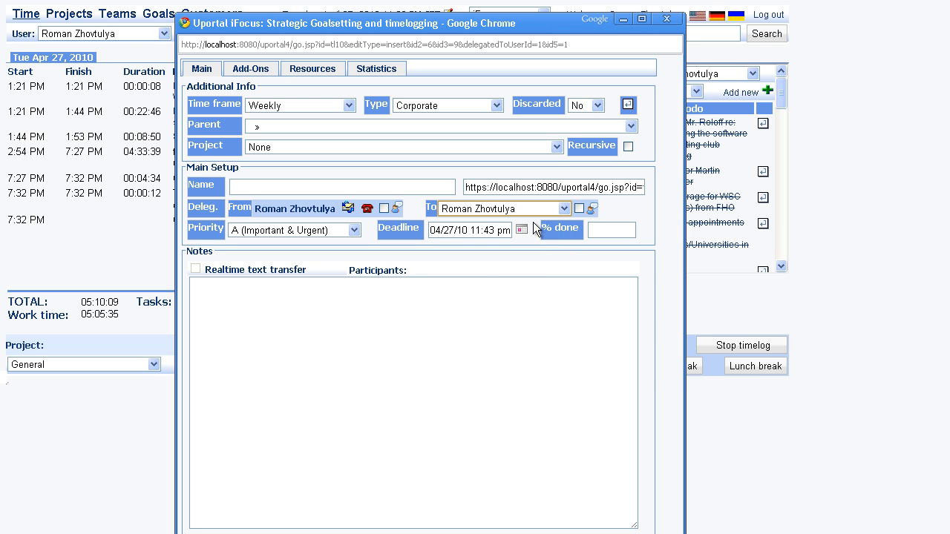
Step: Set the new goal's deadline date to 04/07/10 and look over its Add-Ons sections
click(521, 230)
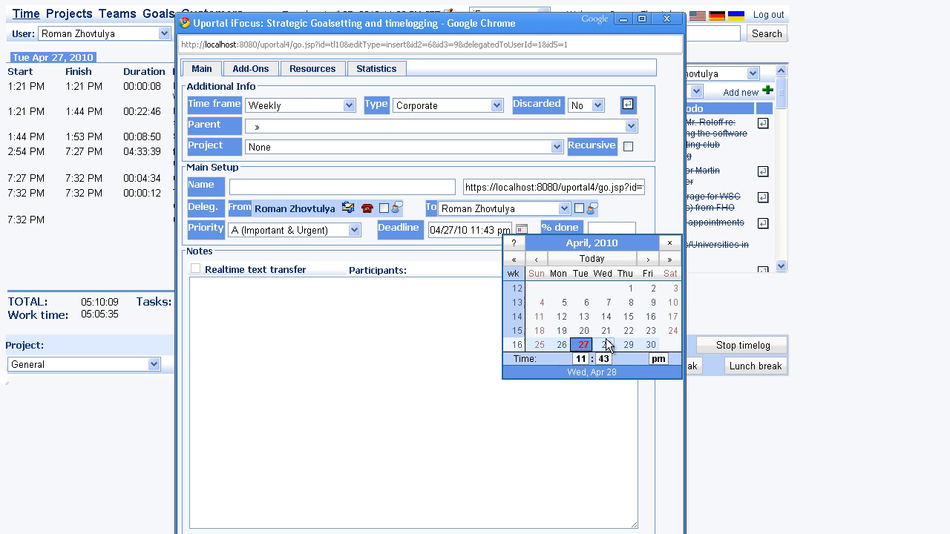
drag(648, 259, 652, 305)
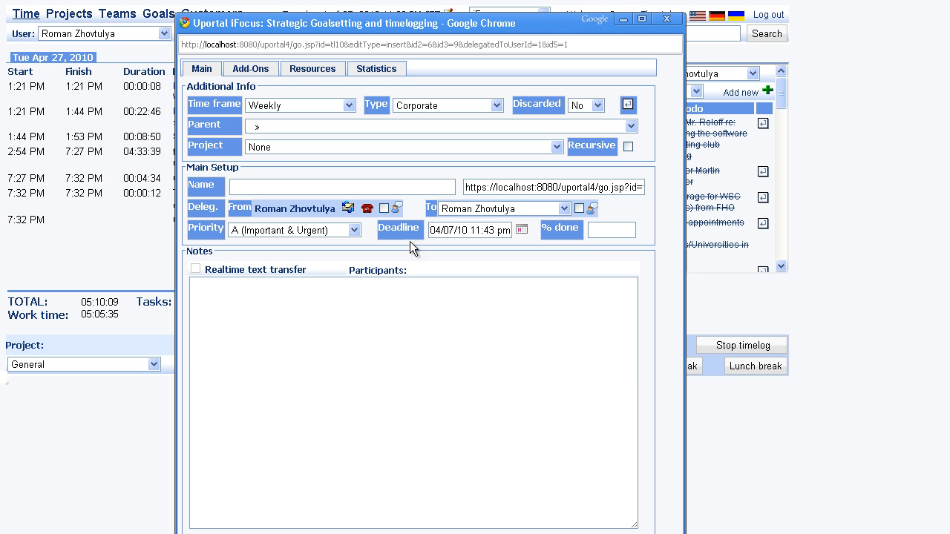
click(249, 72)
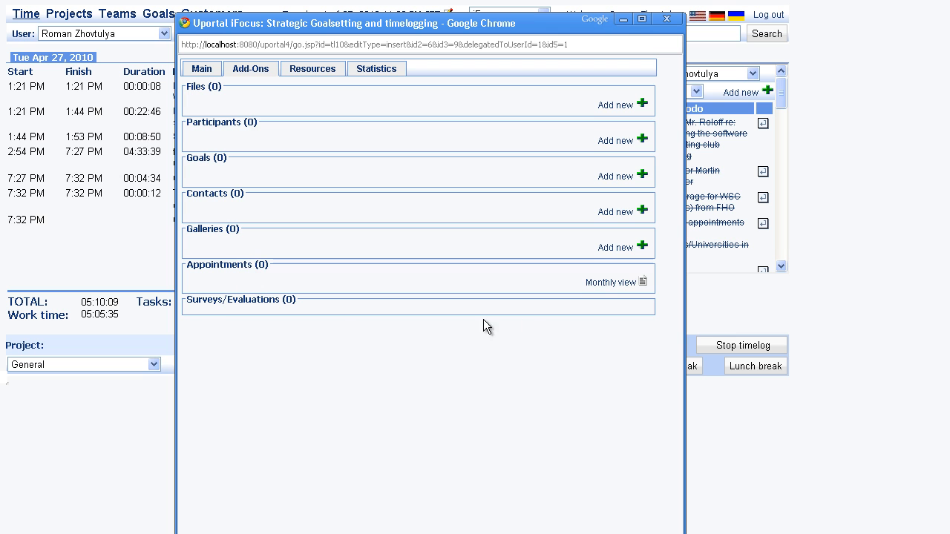
click(201, 69)
Step: Set the new goal's % done value to 30
click(605, 232)
click(616, 232)
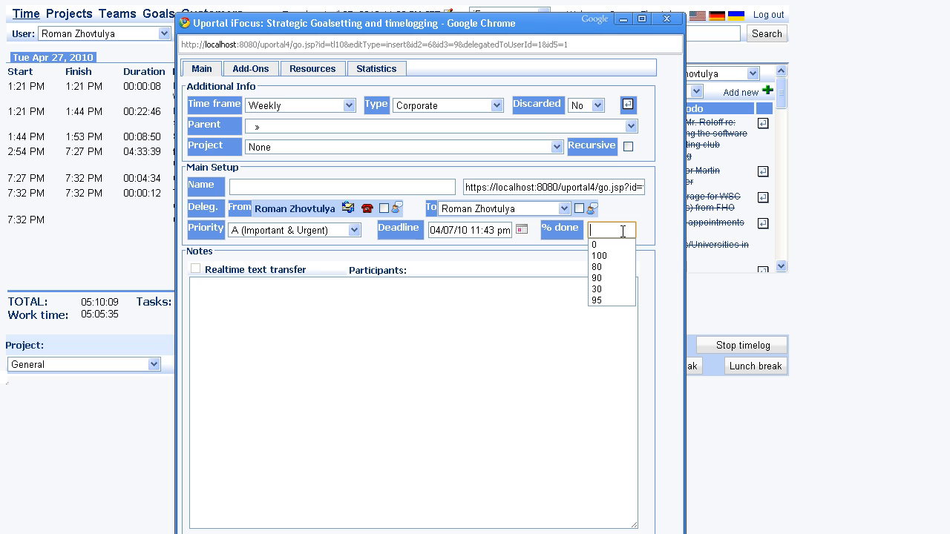
text(30)
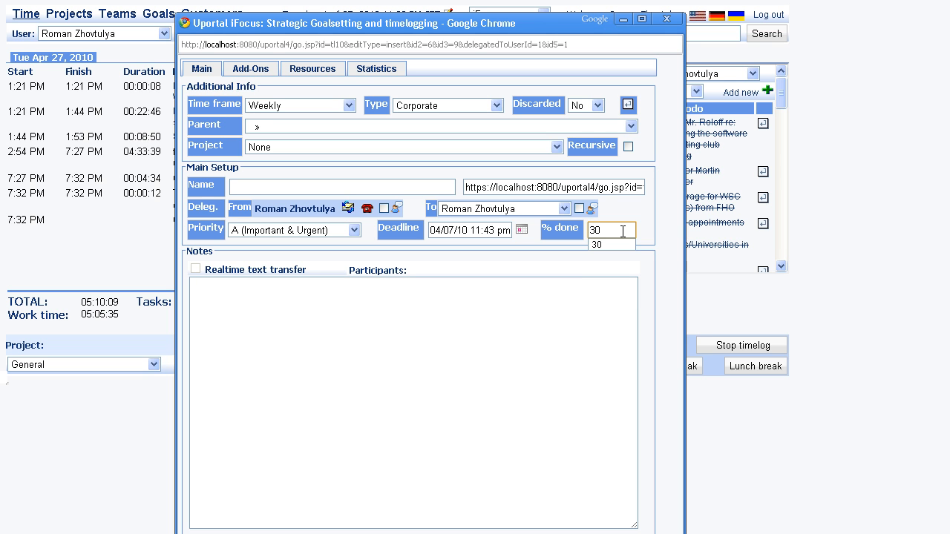
click(650, 227)
Step: Move the new goal form aside and look through both goal lists for the progress underlines, returning to the form
drag(353, 143, 354, 141)
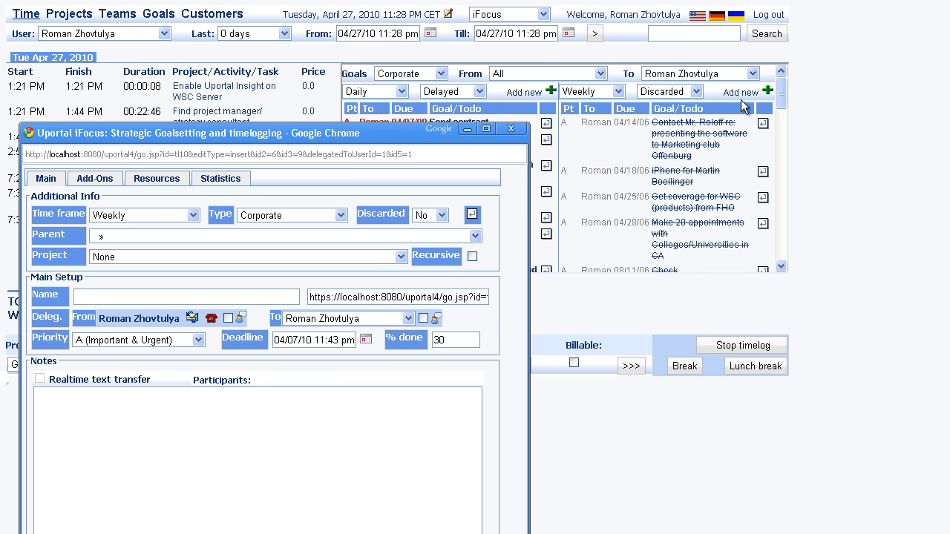
drag(765, 101, 730, 51)
double_click(831, 251)
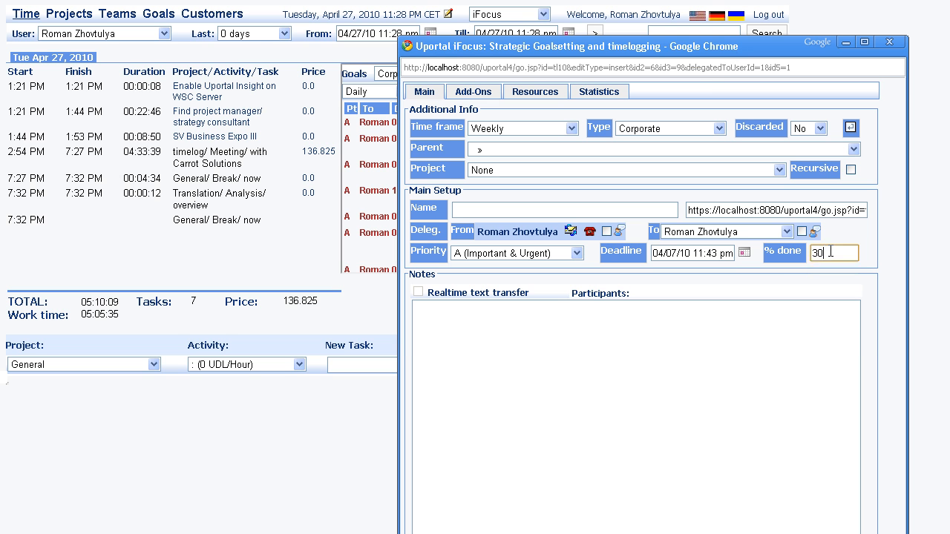
click(312, 246)
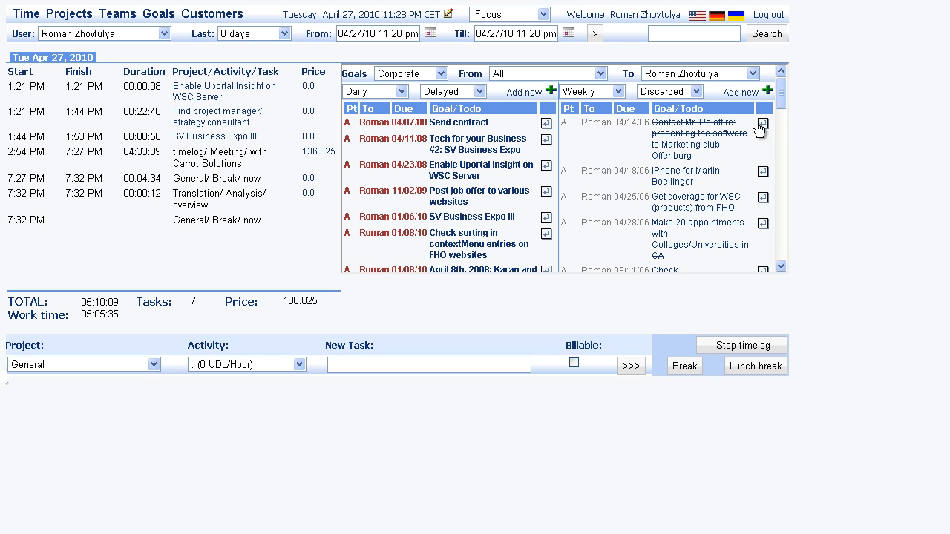
drag(780, 98, 780, 157)
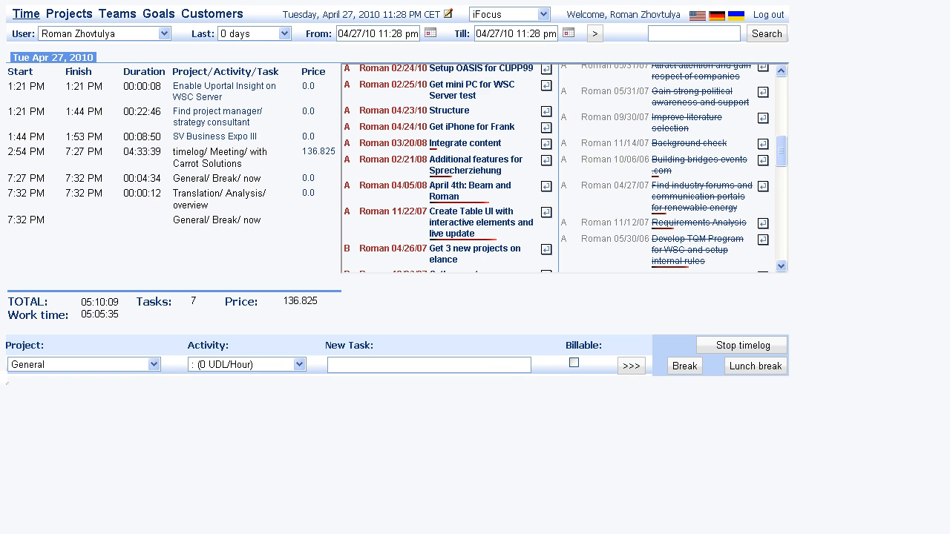
click(587, 533)
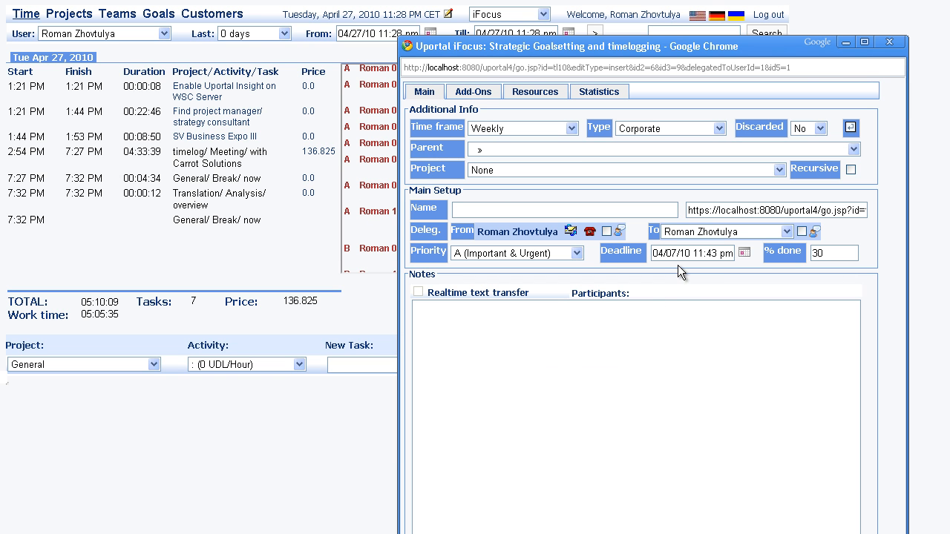
Step: Set the new goal's Discarded option to Yes and reposition the form so its Notes area is fully visible
click(815, 130)
click(819, 142)
click(563, 331)
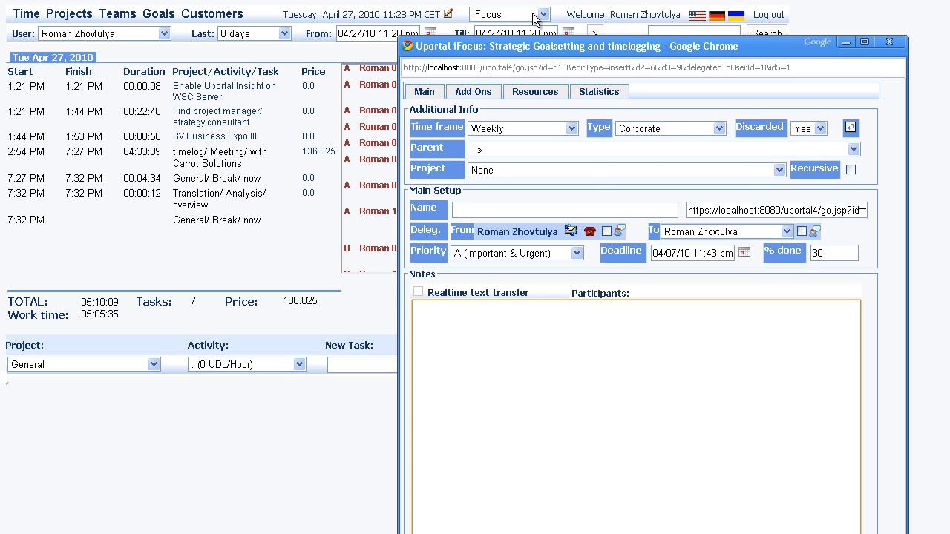
drag(588, 46, 532, 0)
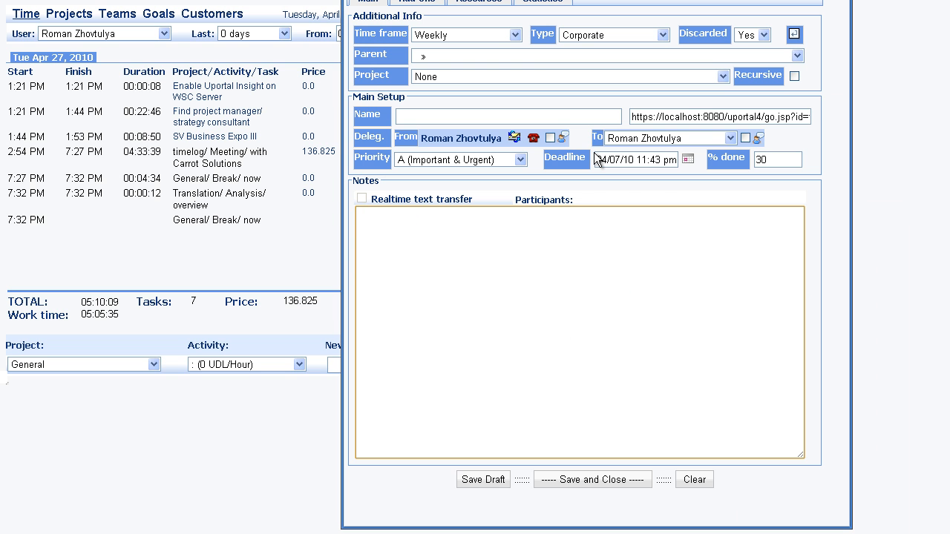
Step: Enter the note "you can put any resources in here, so it becomes a searchable resource (your own knowledge management!)"
text(you can type any resources)
double_click(414, 215)
key(BackSpace)
text(put )
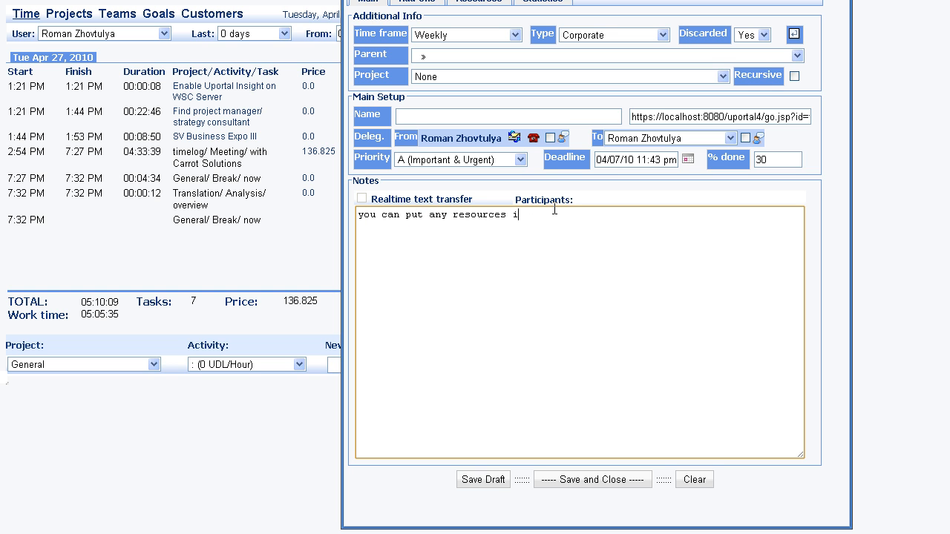
text(here; so it becomes a searchable resour)
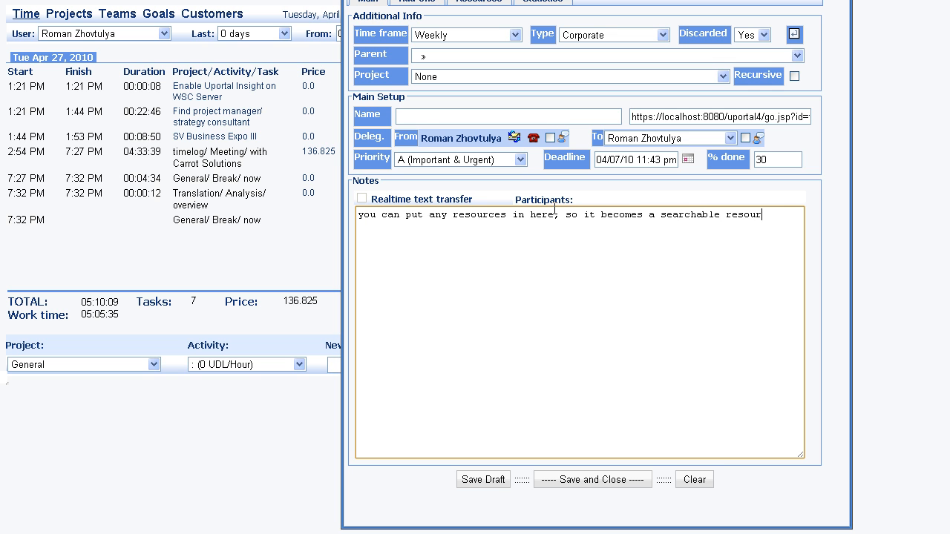
text(ce ()
text(kno)
key(BackSpace)
key(BackSpace)
key(BackSpace)
text(your own know)
key(BackSpace)
key(BackSpace)
text(owledge man)
key(BackSpace)
key(BackSpace)
text(anagemen)
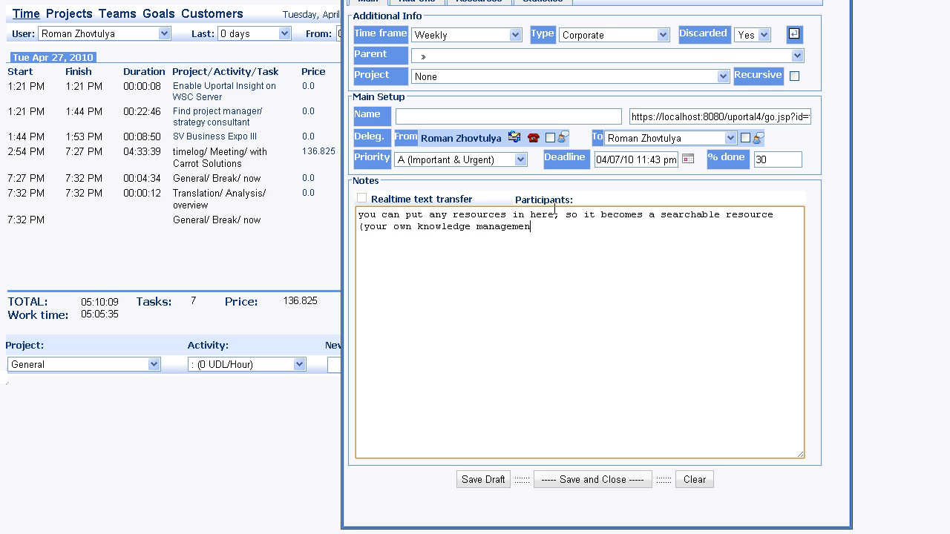
text(t!))
Step: Search the portal for "ifocus" and briefly expand the "GoogleAdwordsPW & more" goal in the results
click(307, 259)
click(693, 33)
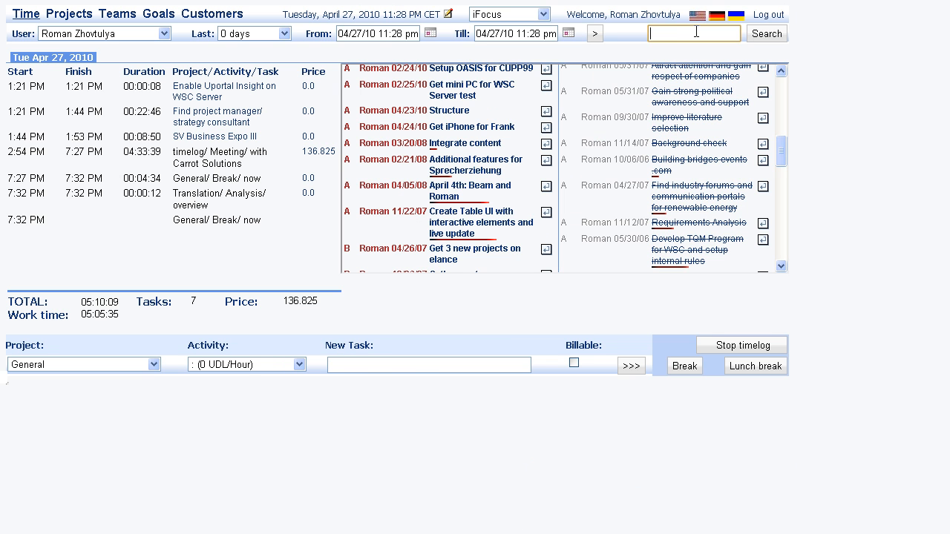
text(ifocus)
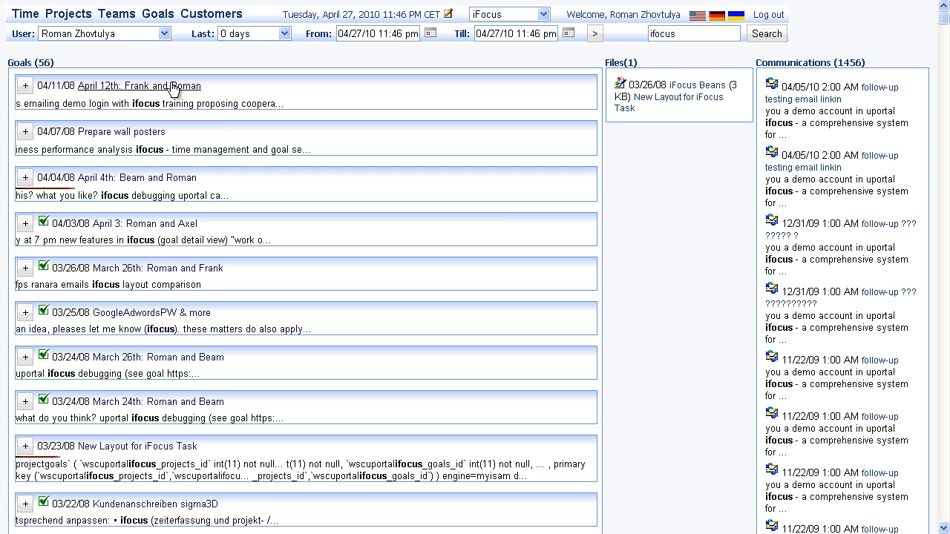
click(26, 313)
click(26, 313)
Step: Search the portal for "ajax"
double_click(712, 35)
text(a)
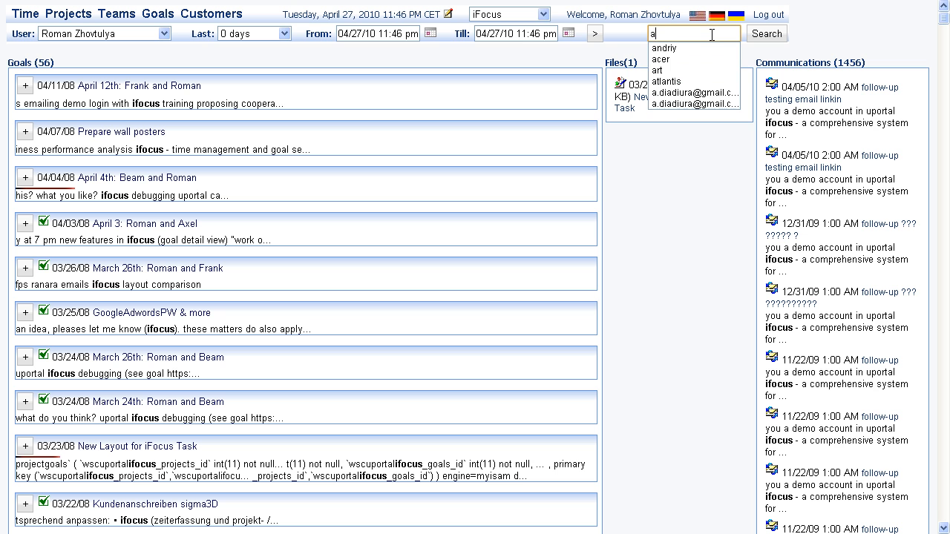
text(jax)
key(Return)
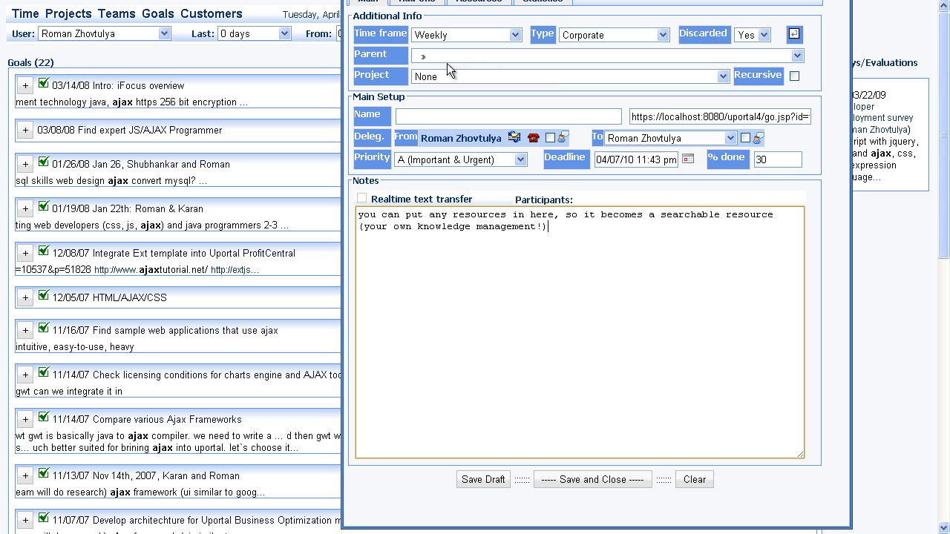
Step: Review the new goal's Resources, Statistics and Add-Ons sections, including the user and nested-goal options, and close the form without saving
click(479, 2)
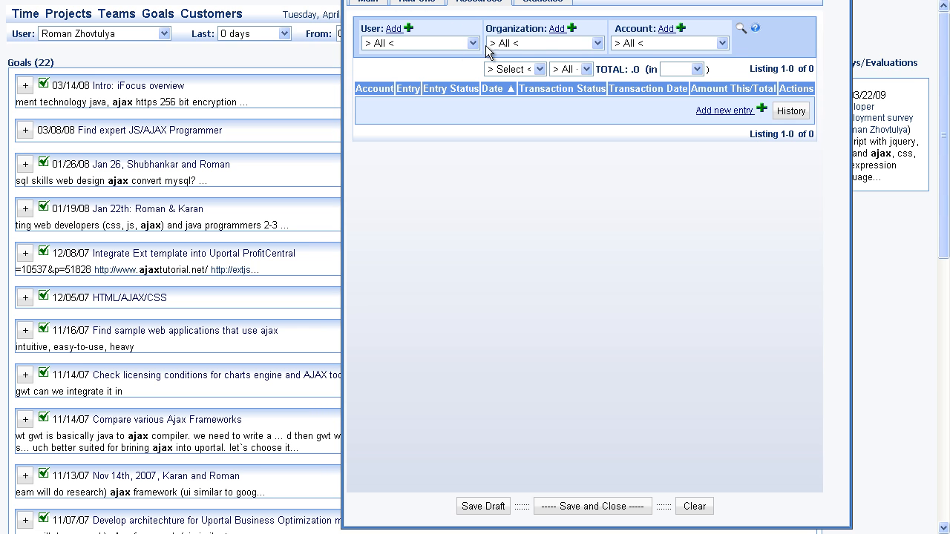
click(537, 1)
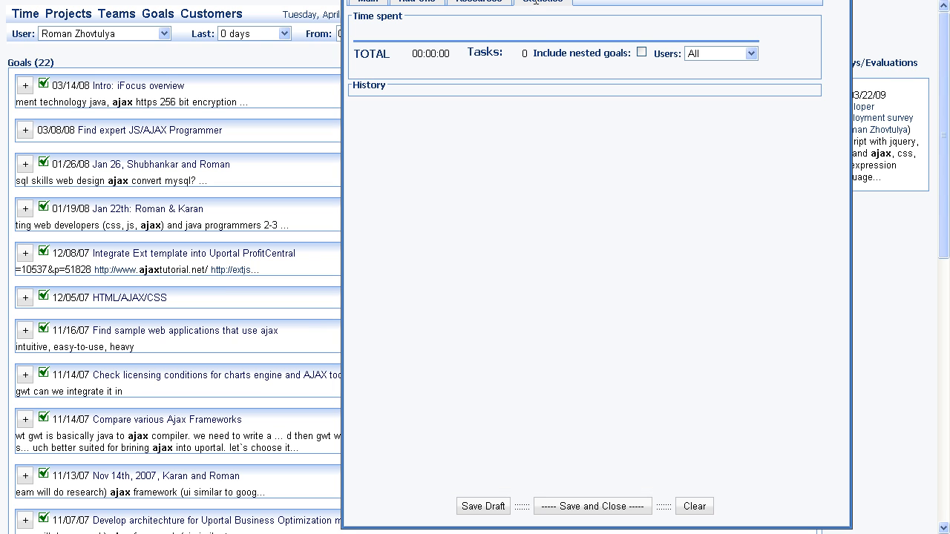
click(749, 53)
click(724, 65)
click(641, 54)
click(374, 2)
click(408, 2)
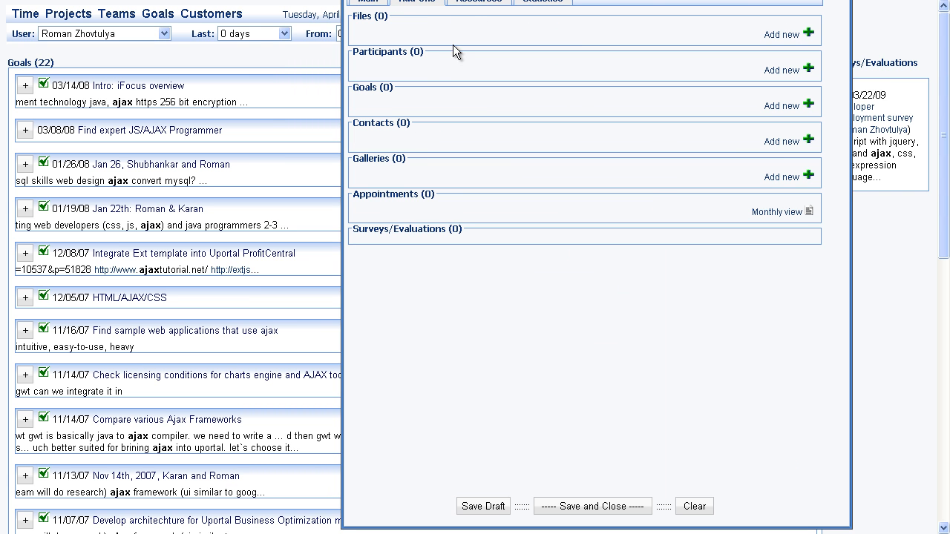
click(843, 1)
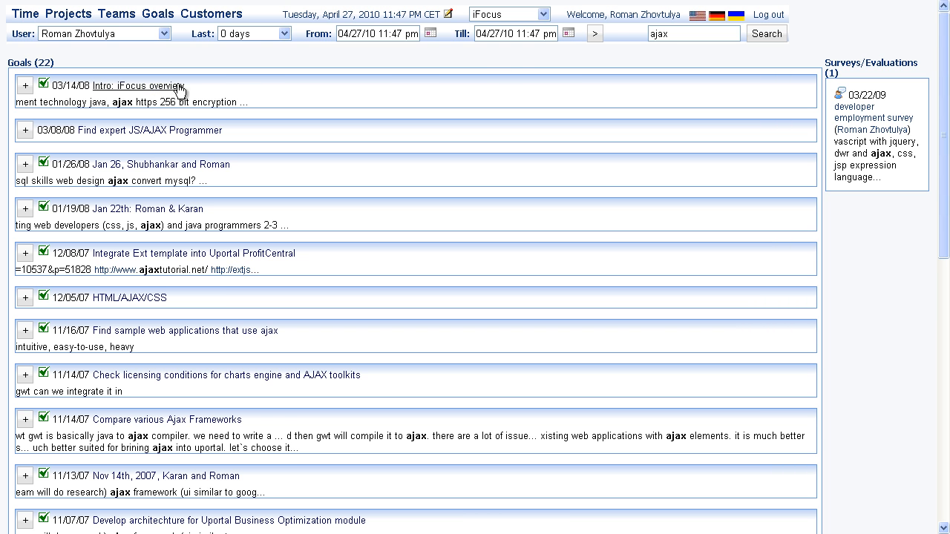
Step: Open the "Intro: iFocus overview" goal from the search results and start logging time on it
click(141, 86)
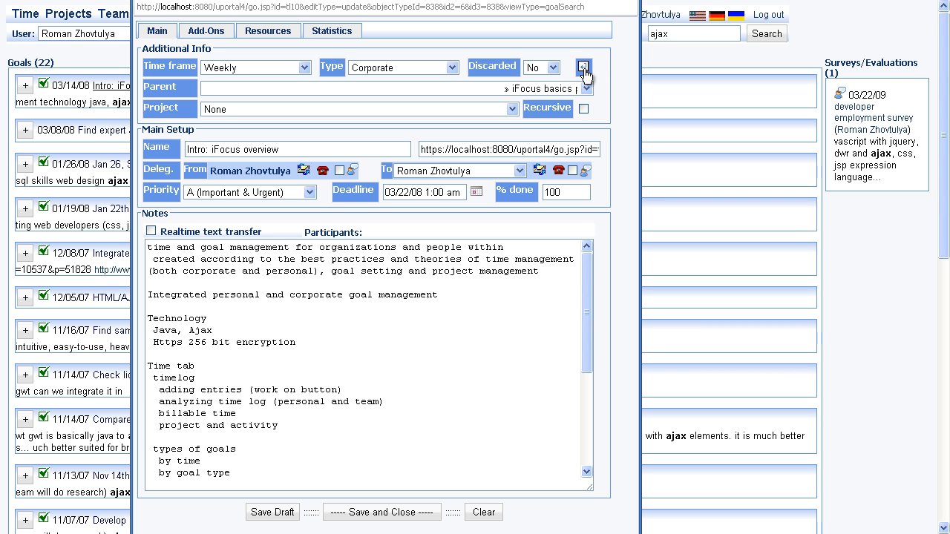
click(583, 68)
click(584, 68)
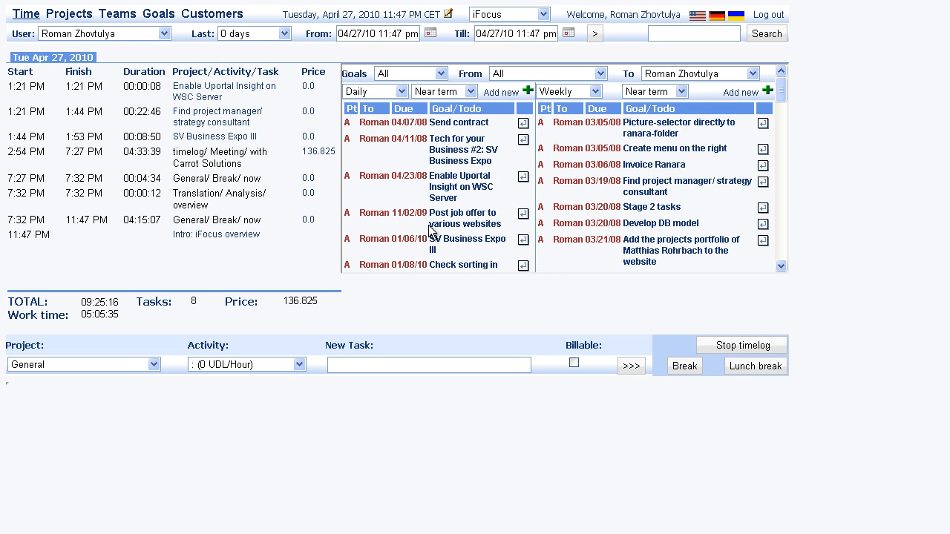
Step: Log time on the daily goal "Tech for your Business #2: SV Business Expo" and switch to "Enable Uportal Insight on WSC Server"
click(523, 140)
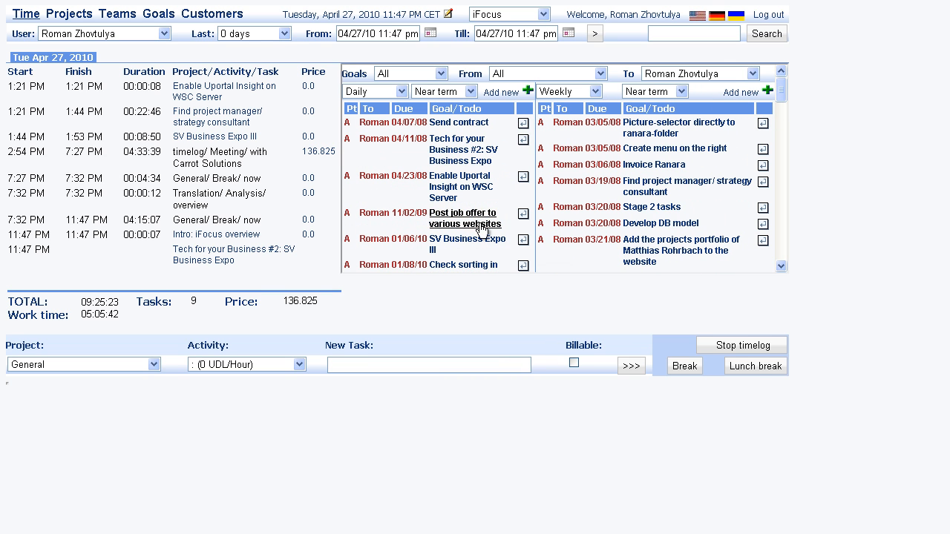
click(523, 181)
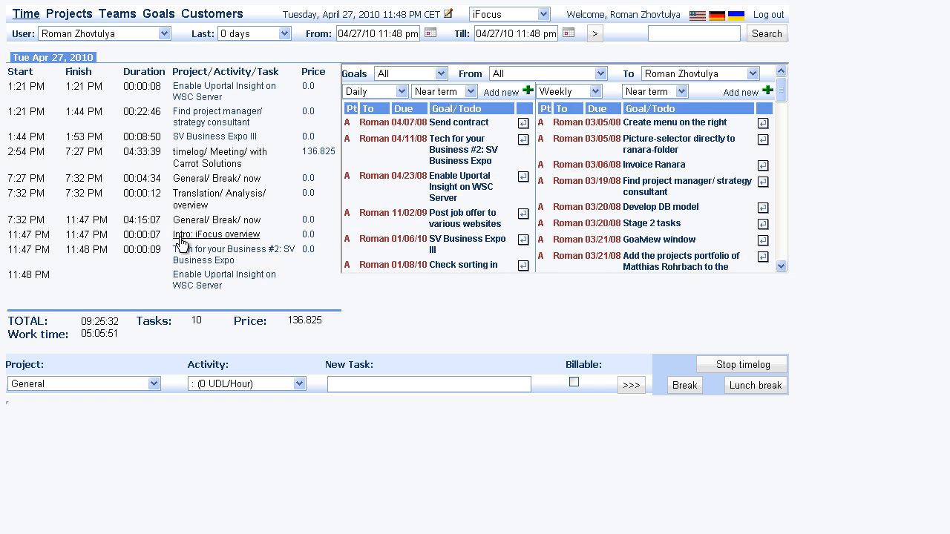
Step: Open the running "Enable Uportal Insight on WSC Server" goal from the timelog, review its main details and add-ons, and close it
click(214, 289)
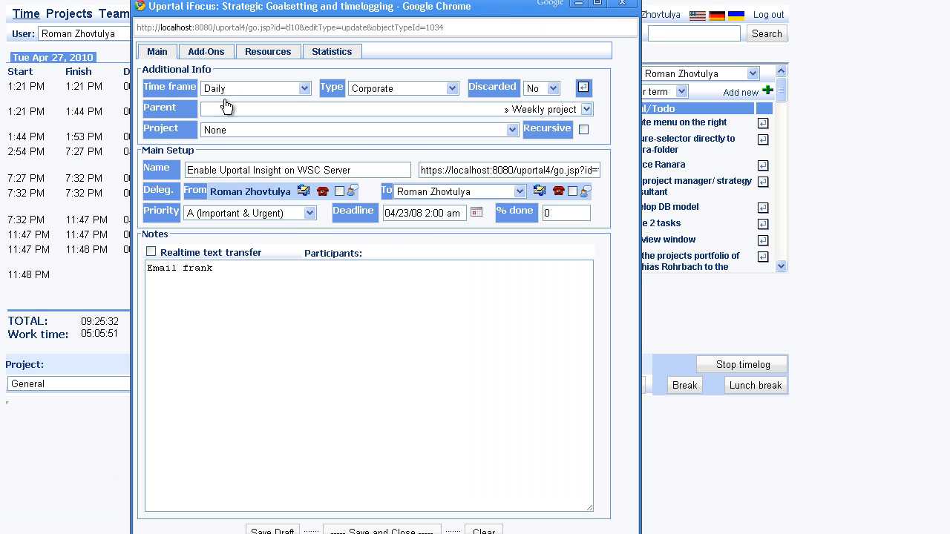
click(158, 52)
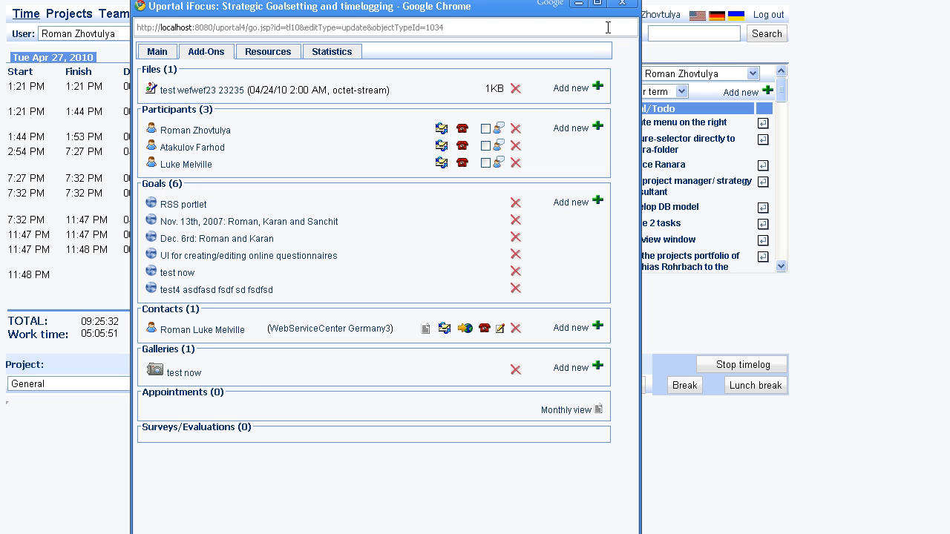
click(622, 5)
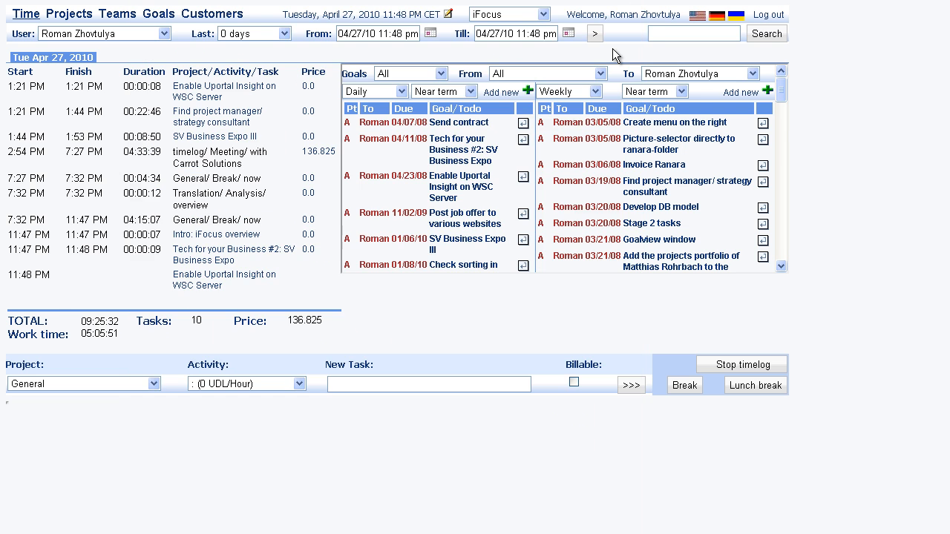